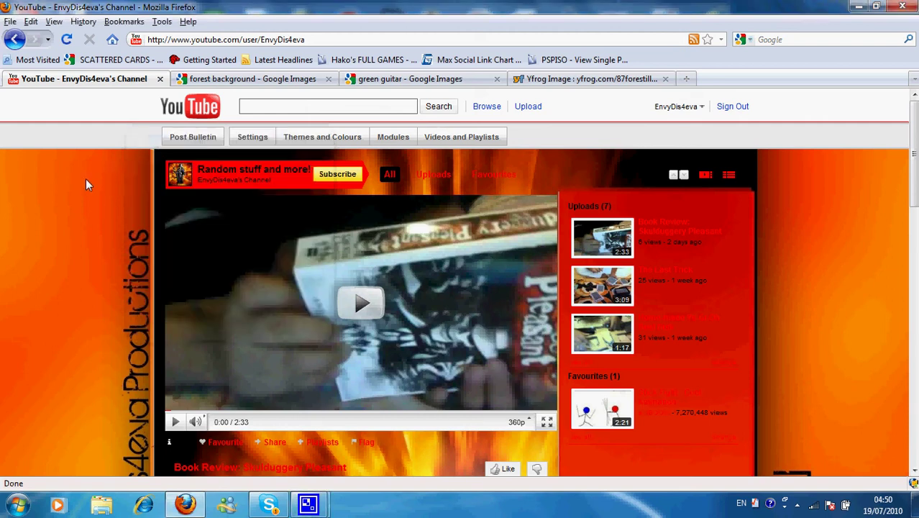
Scroll down the YouTube channel page to see the profile, subscribers, friends and comments.
scroll(107, 183, down, 3)
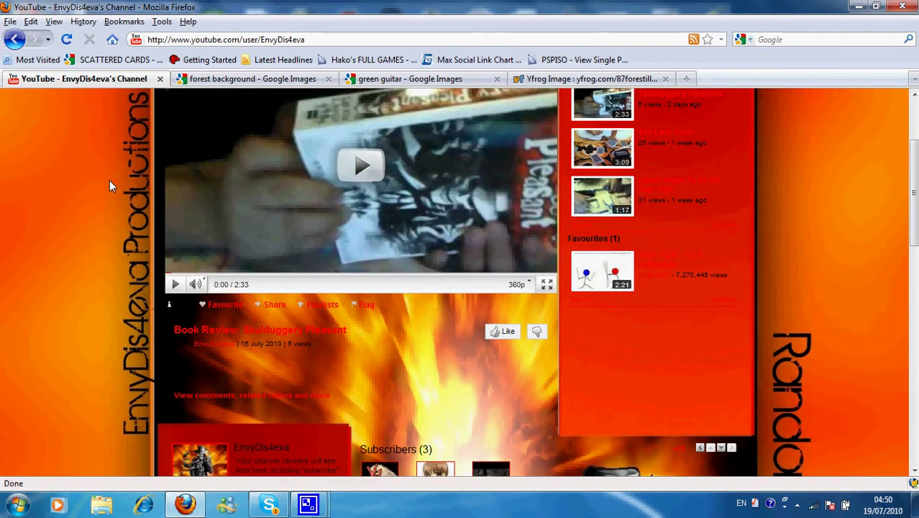
scroll(114, 191, down, 5)
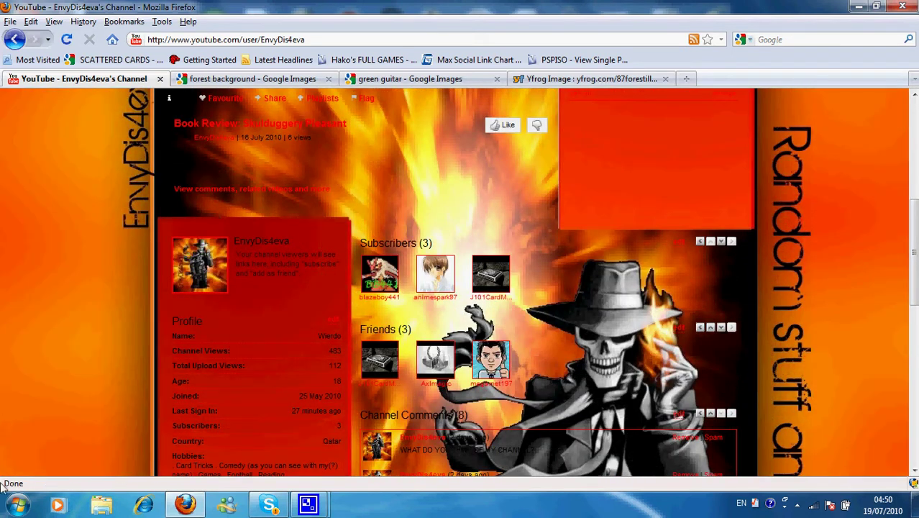
Launch Paint.NET and create a new blank 1600 x 1600 image.
click(4, 508)
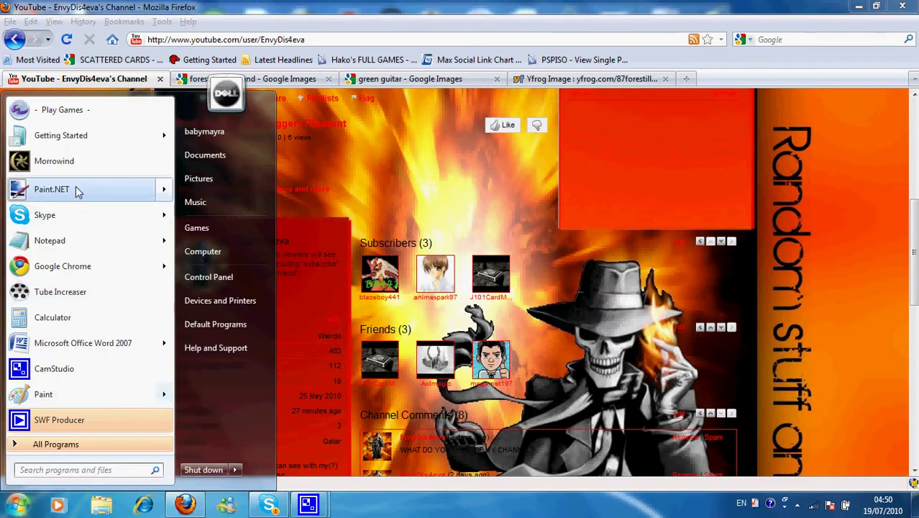
click(121, 193)
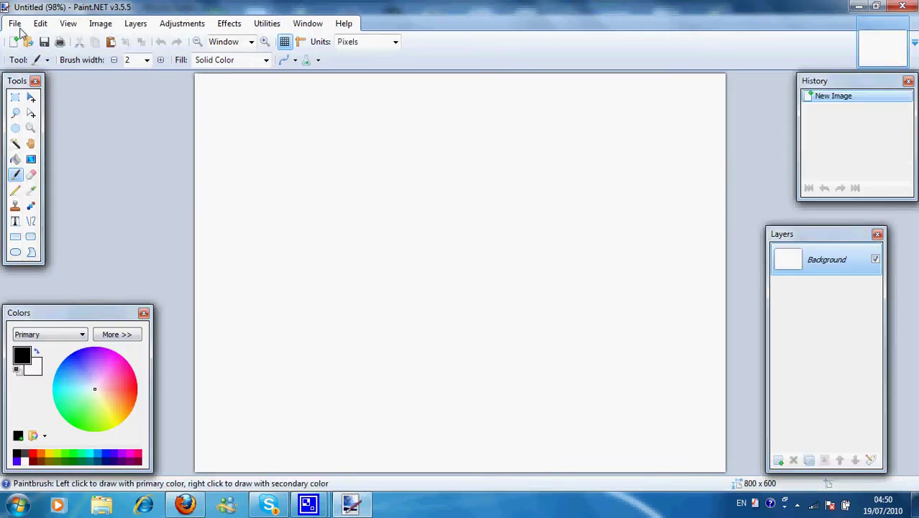
key(alt+f)
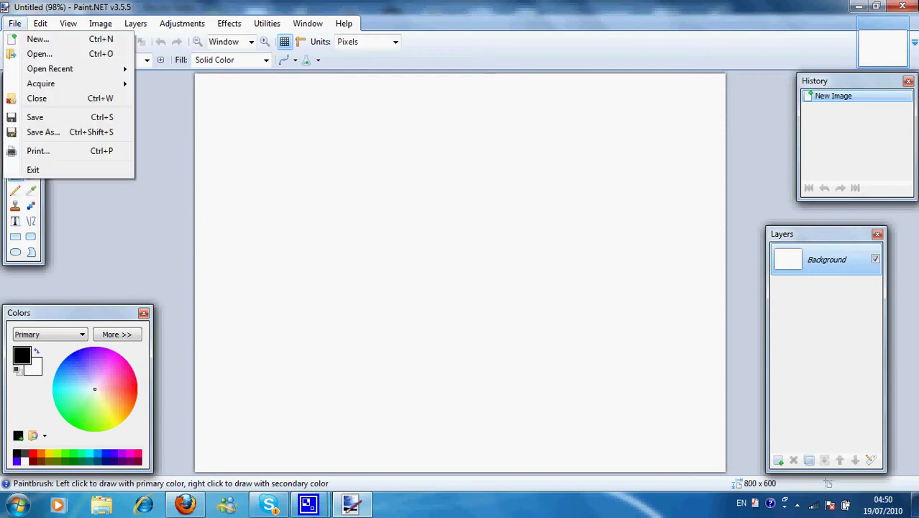
click(36, 39)
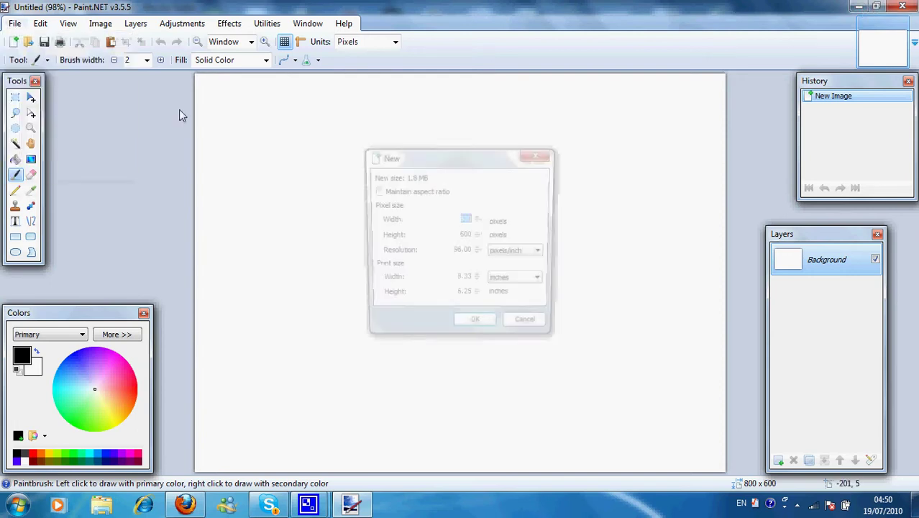
text(1600)
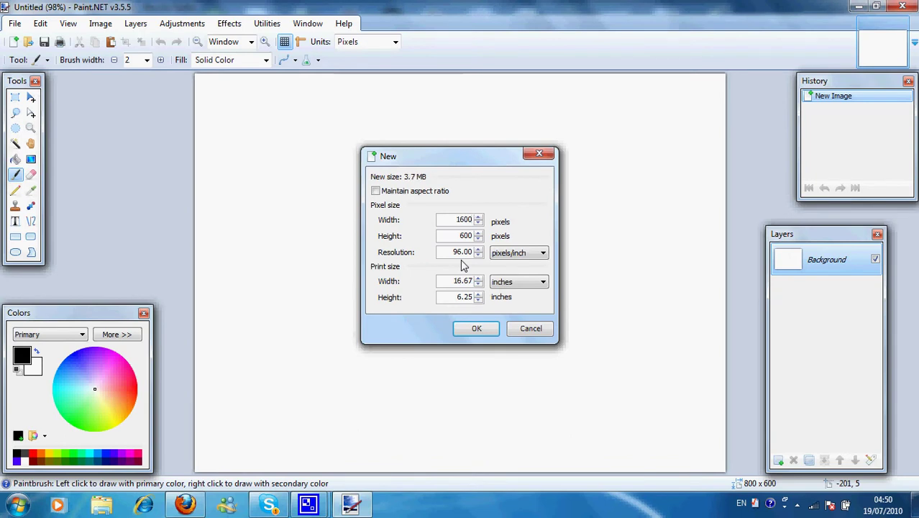
text(1600)
key(Return)
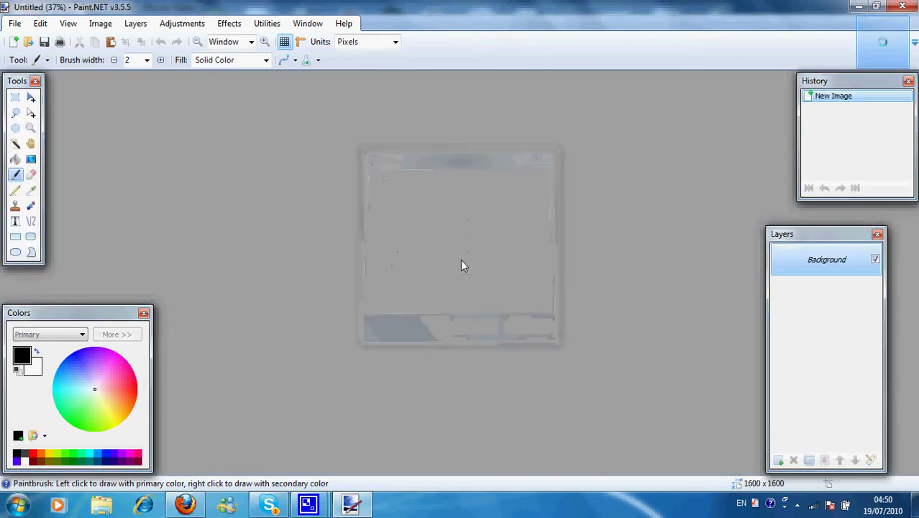
Copy the green forest example design image from the Yfrog page in Firefox.
click(185, 505)
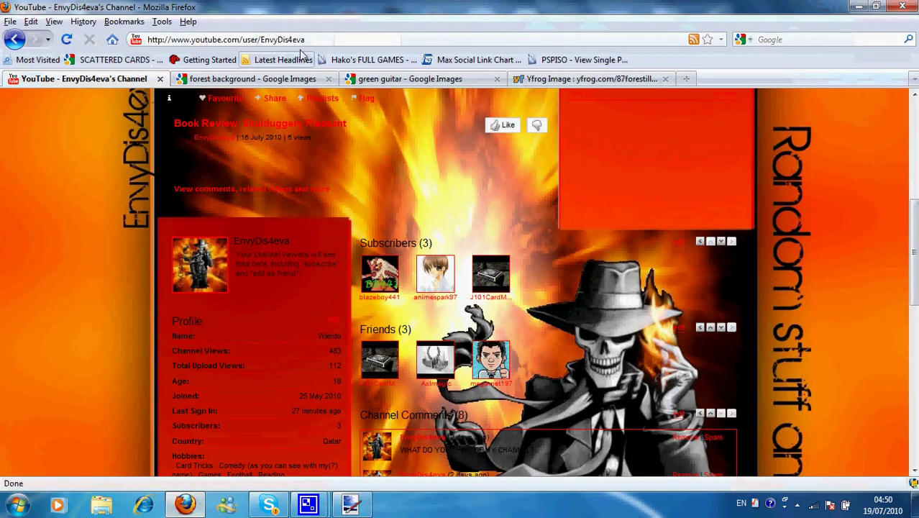
click(586, 78)
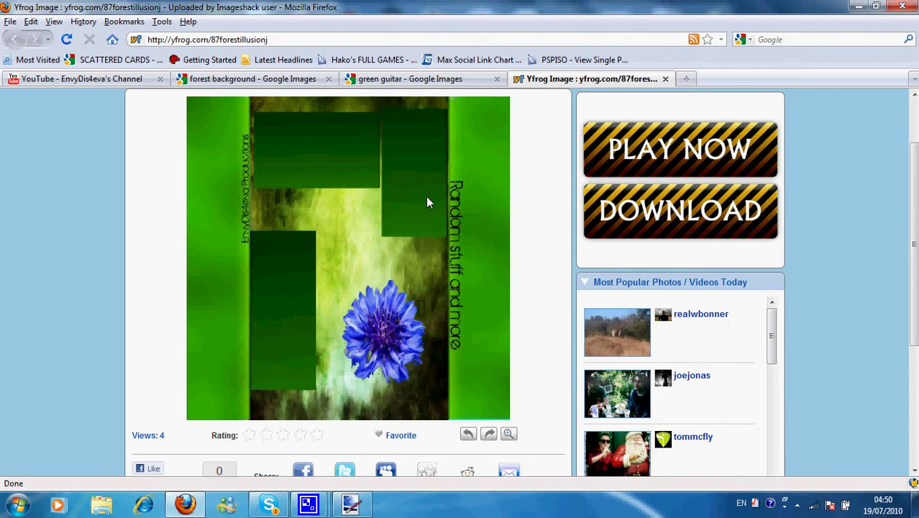
right_click(290, 192)
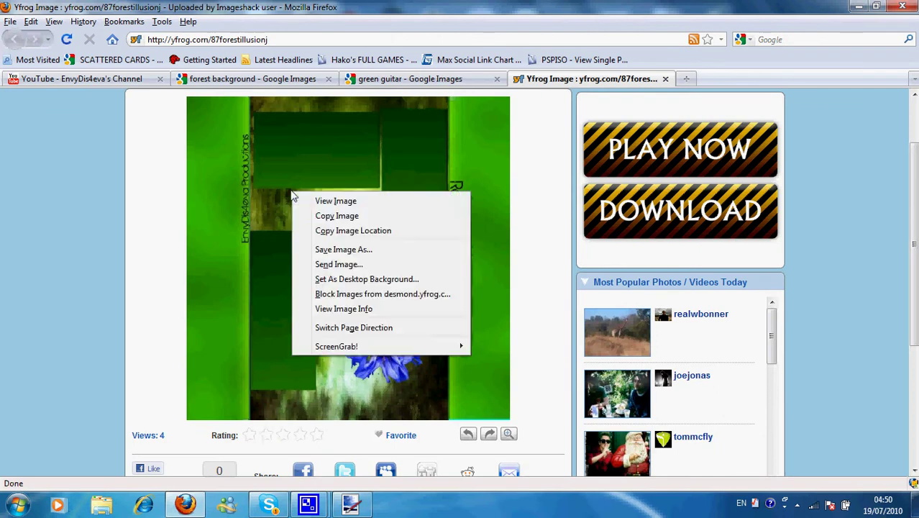
click(331, 213)
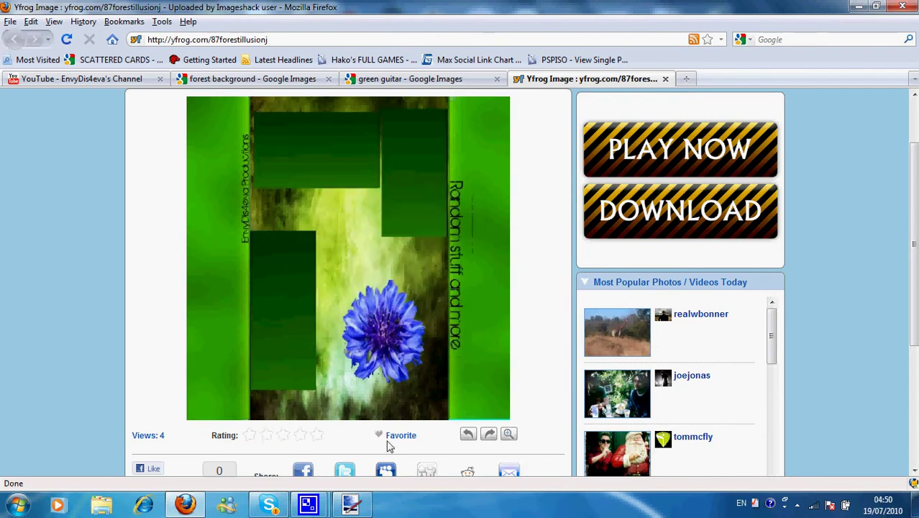
Paste the copied forest design into Paint.NET and stretch it to fill the 1600 x 1600 canvas.
click(363, 508)
key(ctrl+v)
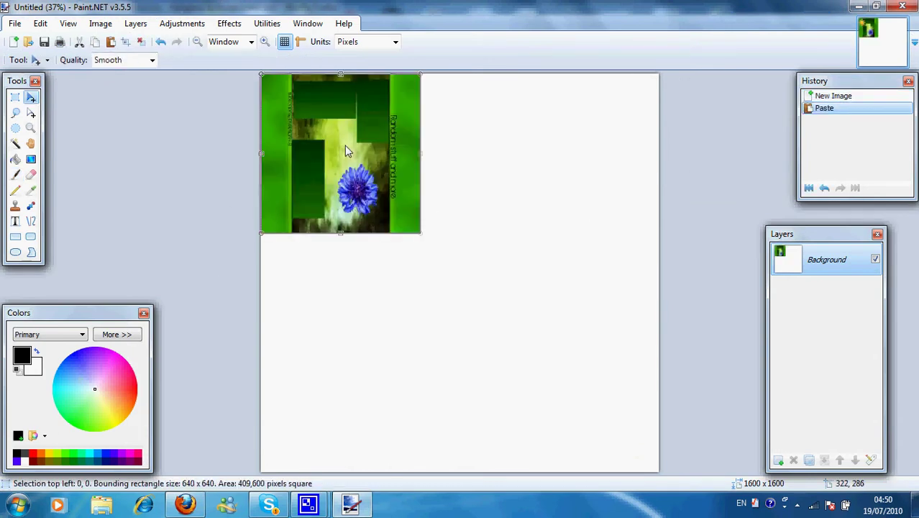
drag(421, 233, 665, 475)
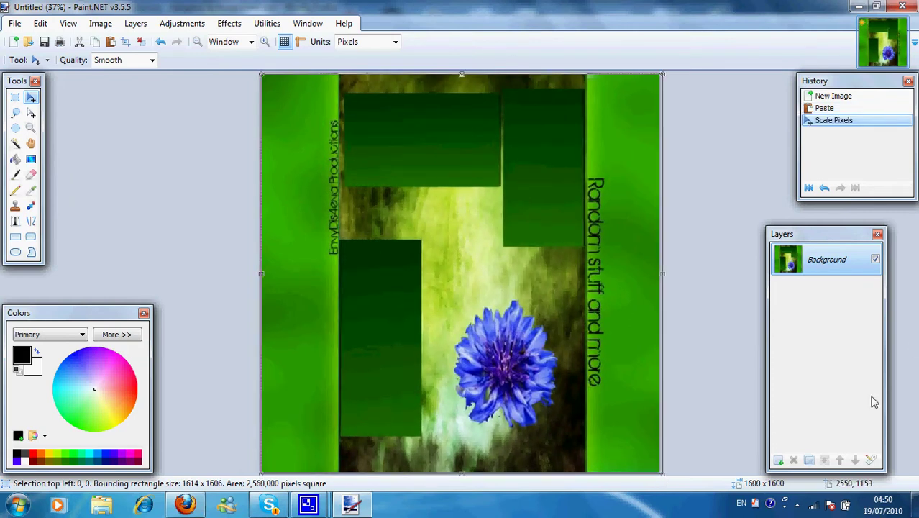
On a new layer, fit the selection to the lower-left green box and fill it black.
key(ctrl+shift+n)
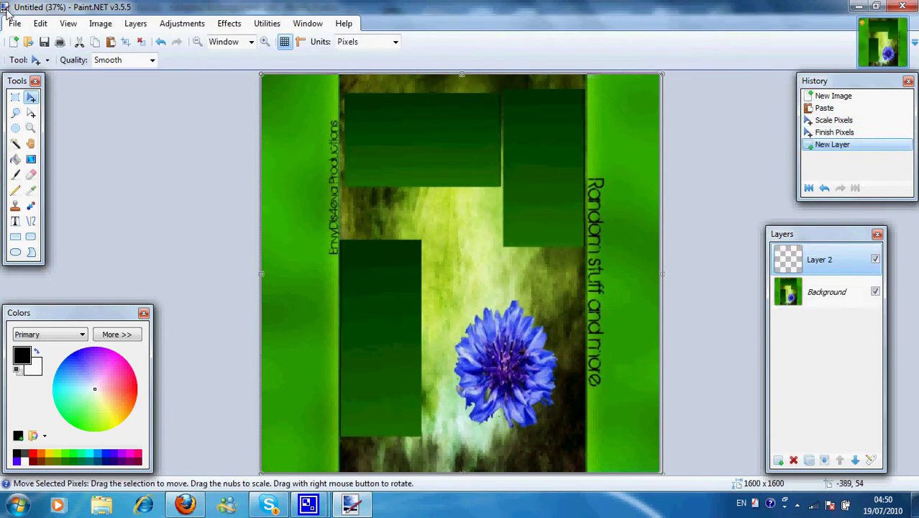
click(31, 112)
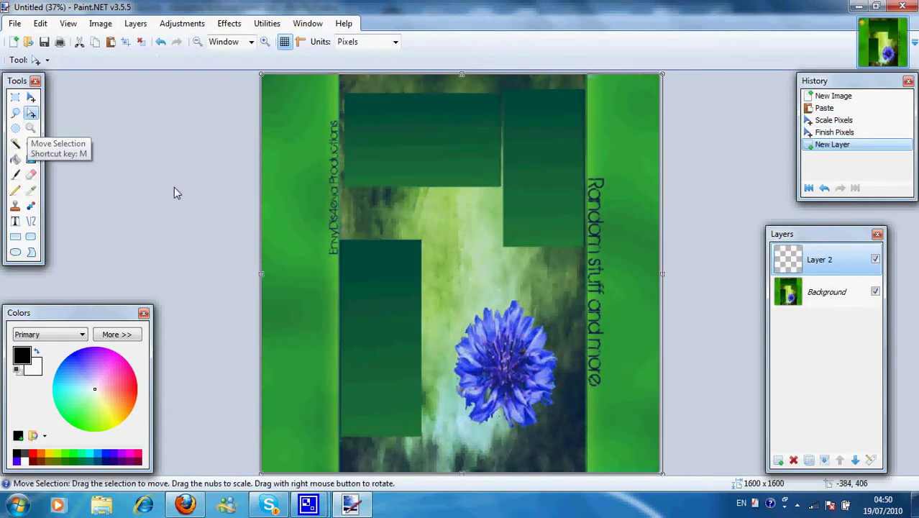
drag(260, 272, 339, 266)
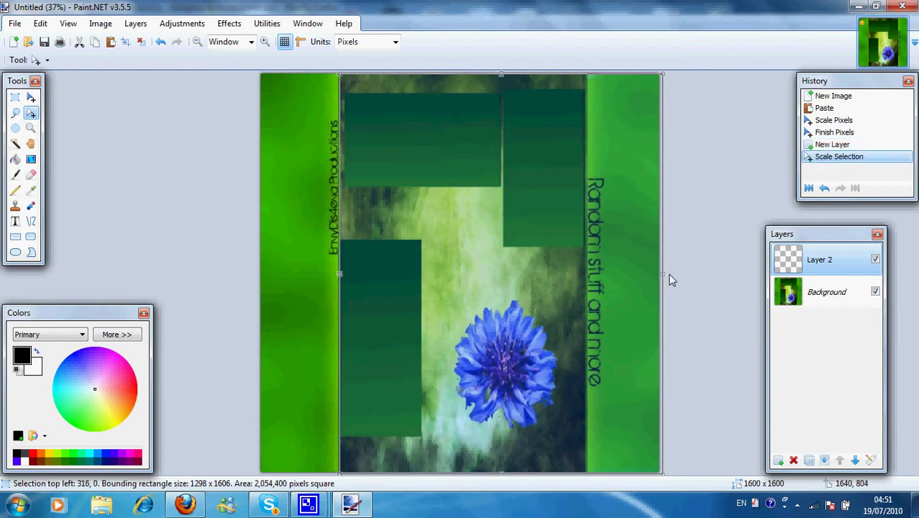
drag(665, 273, 423, 266)
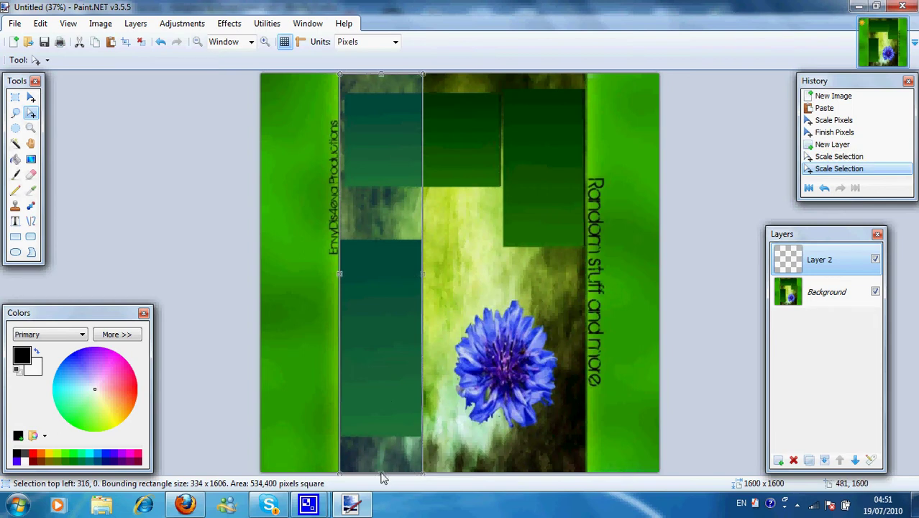
drag(381, 474, 380, 437)
drag(380, 74, 407, 246)
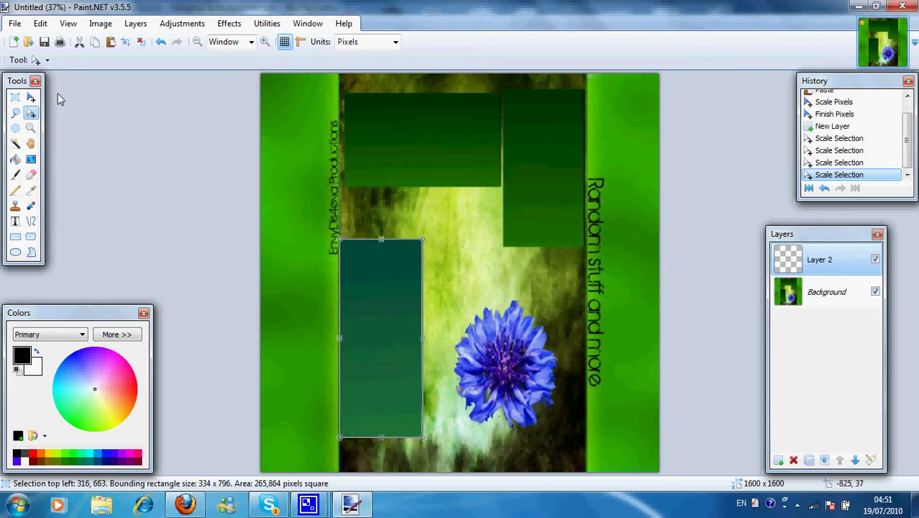
click(16, 160)
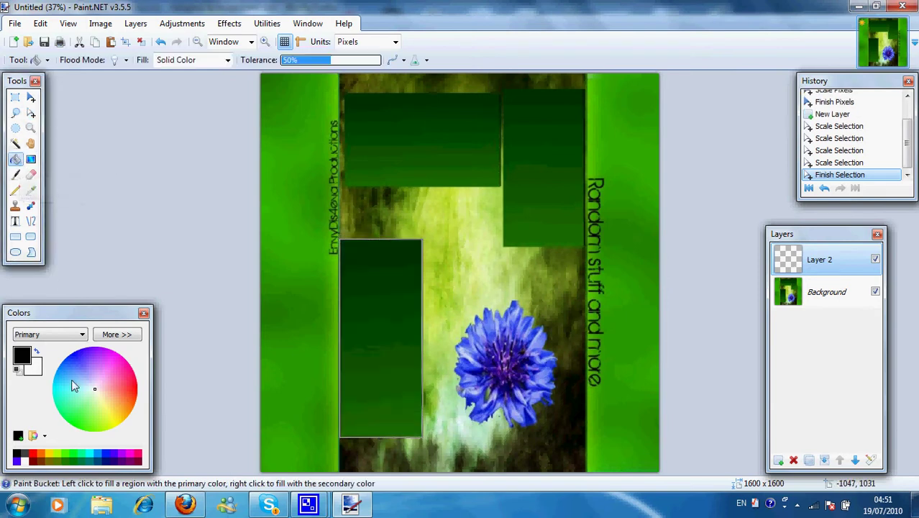
click(382, 285)
Move the selection onto the upper-right green box, fit it, and fill it black.
click(31, 112)
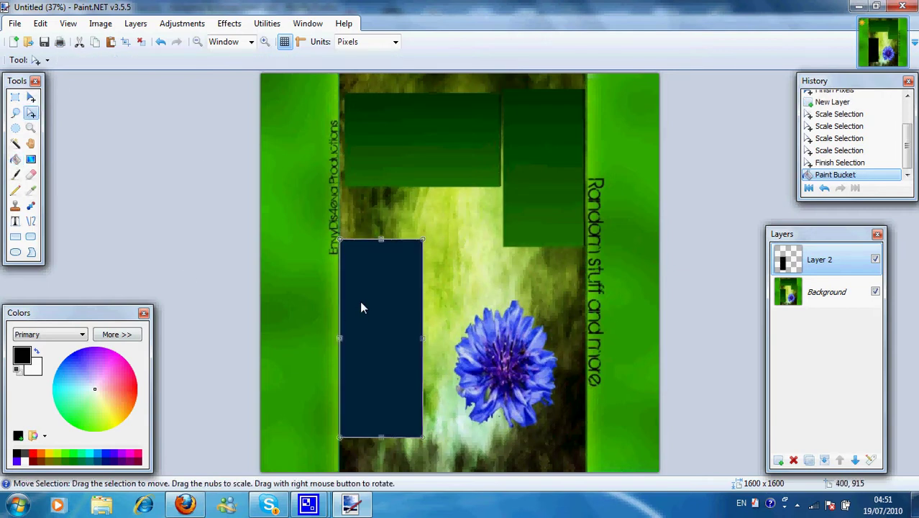
drag(362, 308, 523, 157)
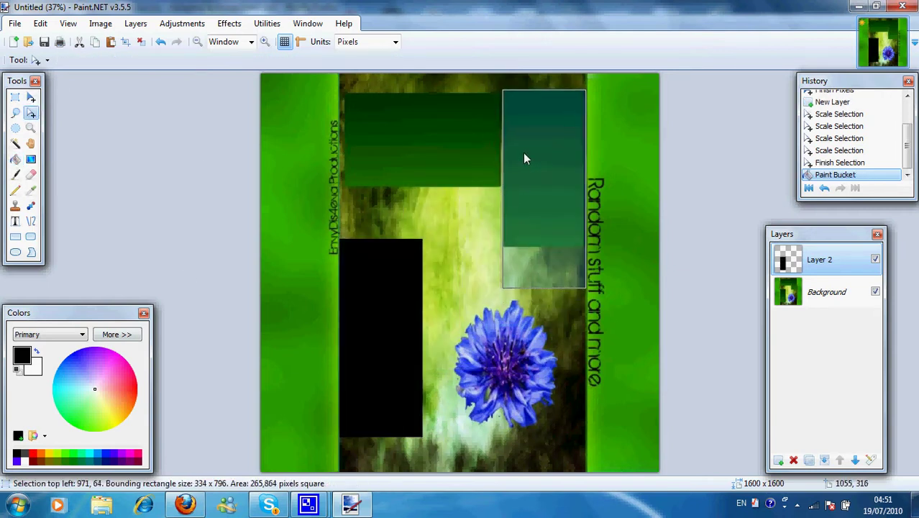
drag(547, 288, 544, 249)
drag(586, 170, 584, 170)
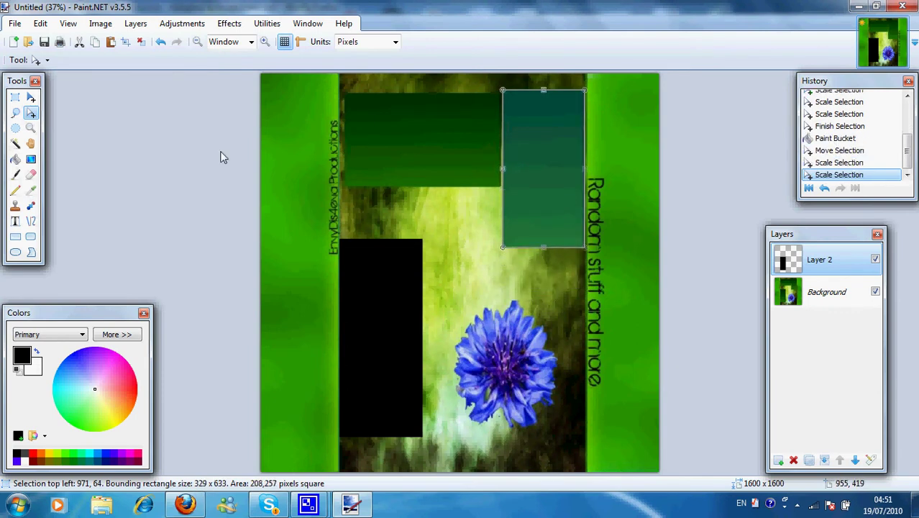
click(15, 159)
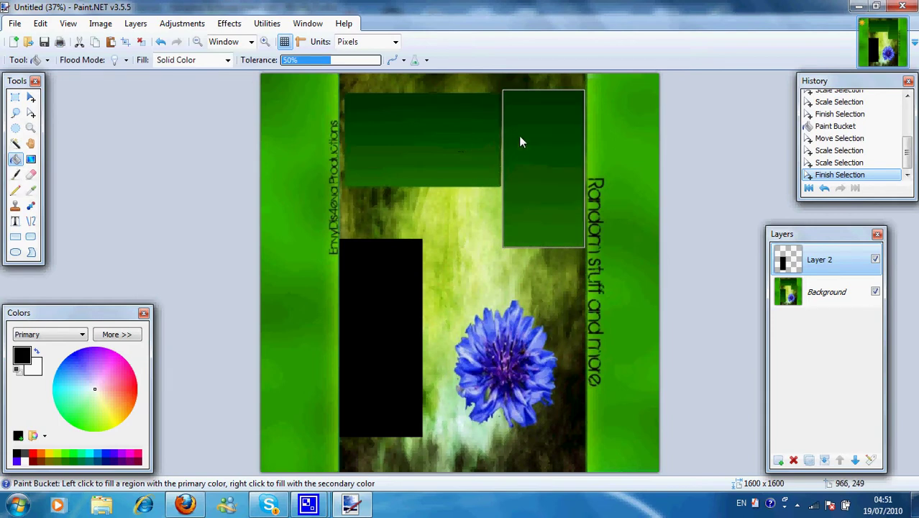
click(392, 153)
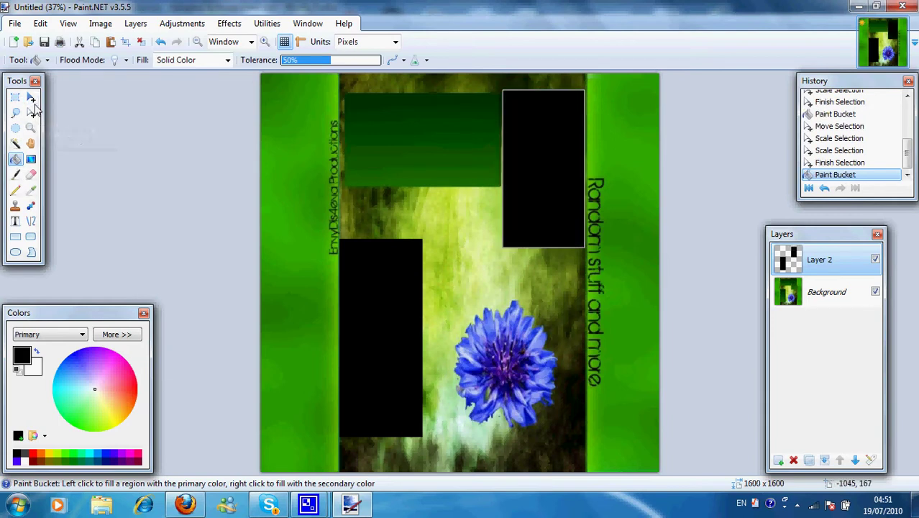
Fit the selection over the top green box and fill it black.
mouse_move(516, 143)
mouse_down()
mouse_move(421, 160)
mouse_move(379, 143)
mouse_up()
drag(386, 253, 392, 189)
drag(423, 143, 501, 143)
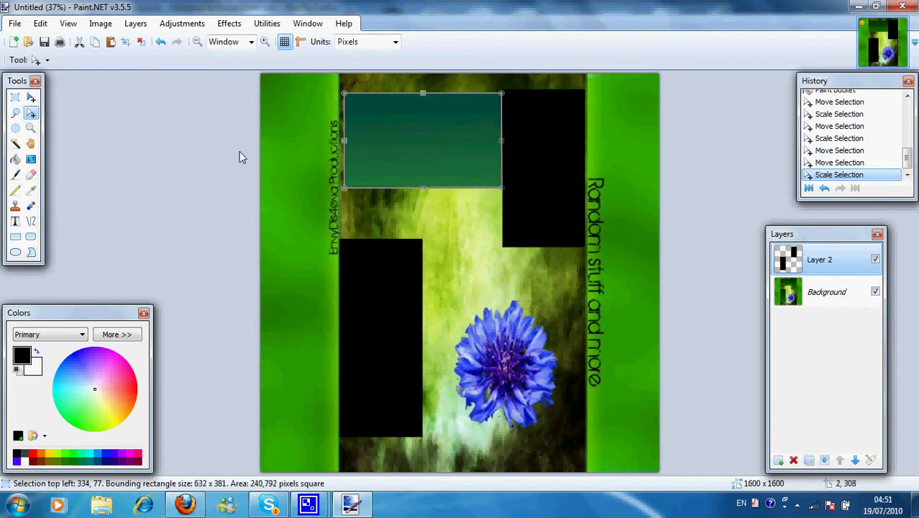
click(15, 159)
click(403, 139)
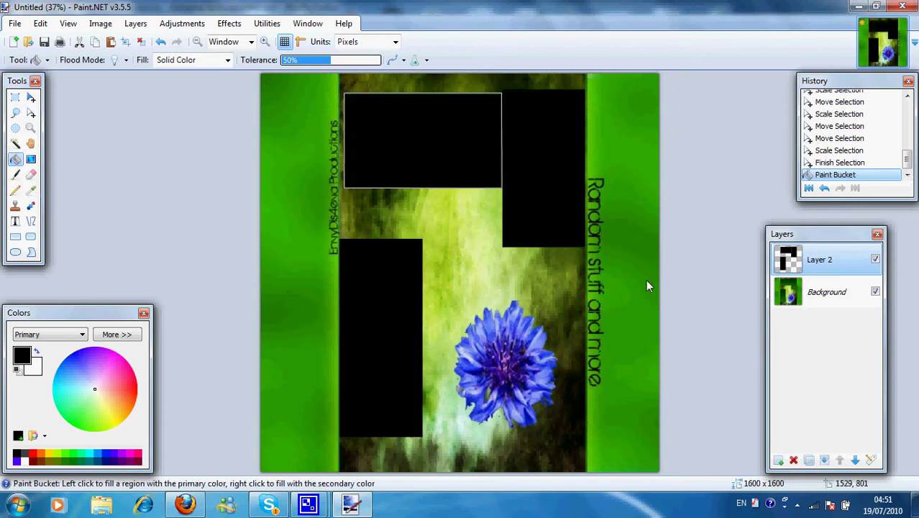
On a new layer, select the full-height left green strip and fill it cyan.
click(779, 461)
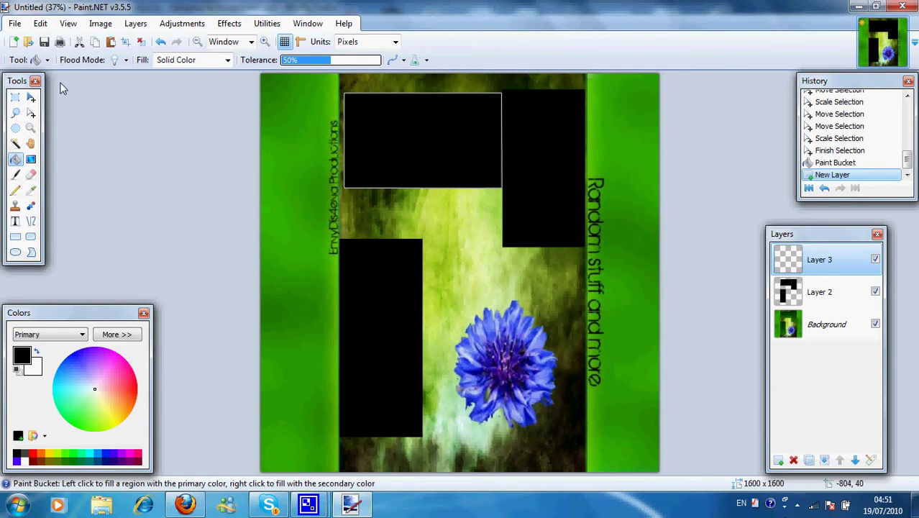
click(31, 112)
drag(442, 123, 345, 103)
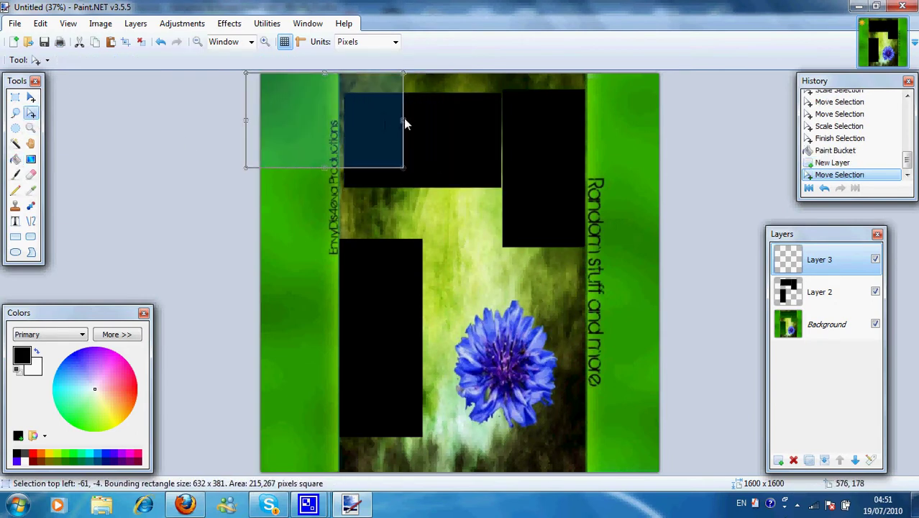
drag(402, 122, 341, 122)
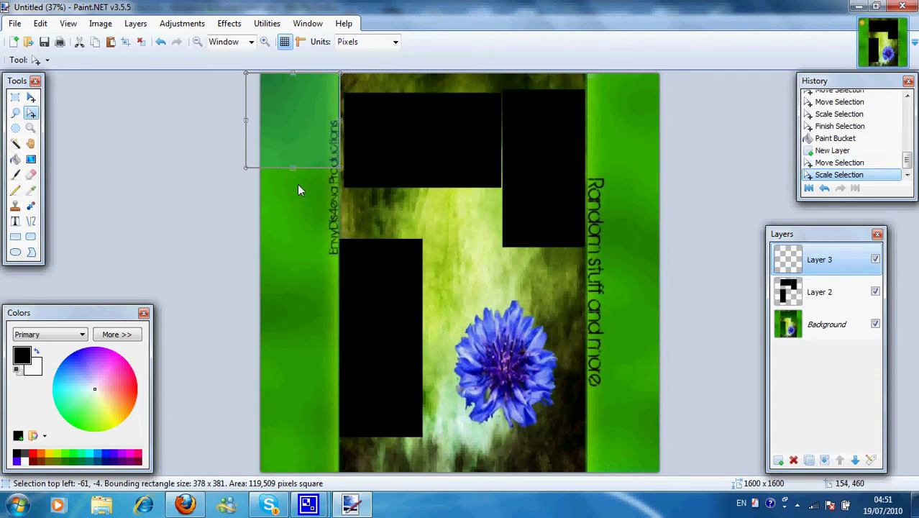
drag(294, 172, 360, 480)
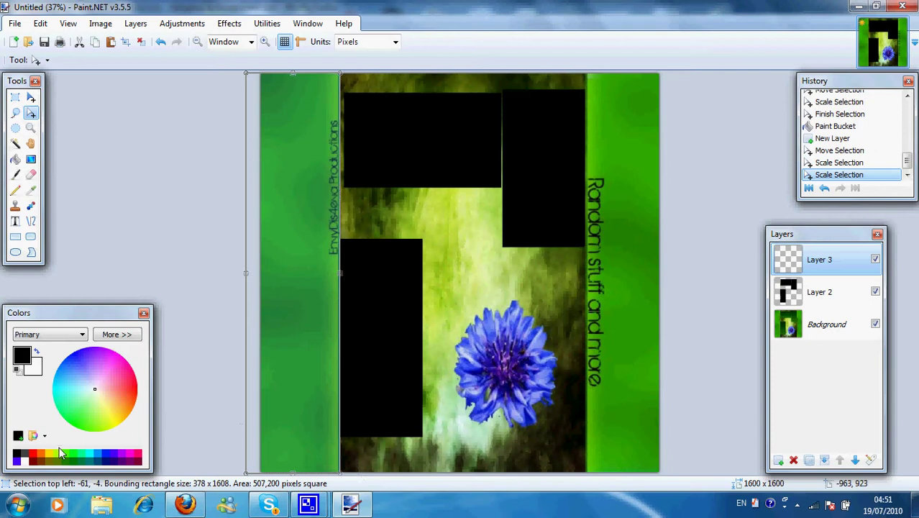
click(15, 159)
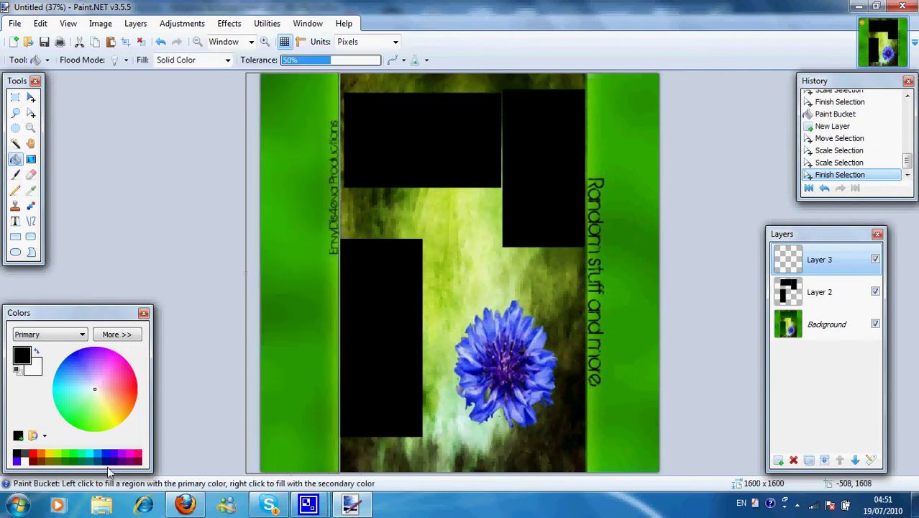
click(91, 453)
click(283, 168)
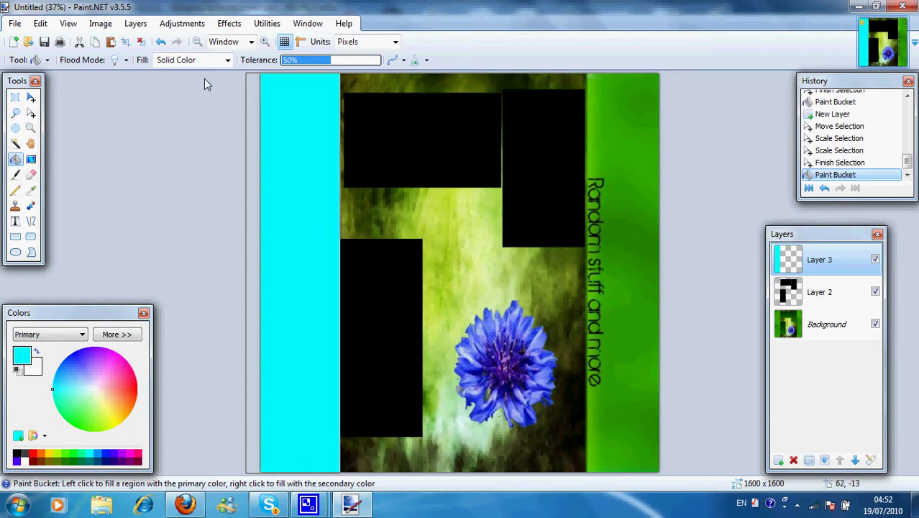
Move the selection onto the right green strip and fill it cyan.
click(31, 112)
mouse_move(363, 153)
mouse_down()
mouse_move(633, 159)
mouse_move(635, 171)
mouse_up()
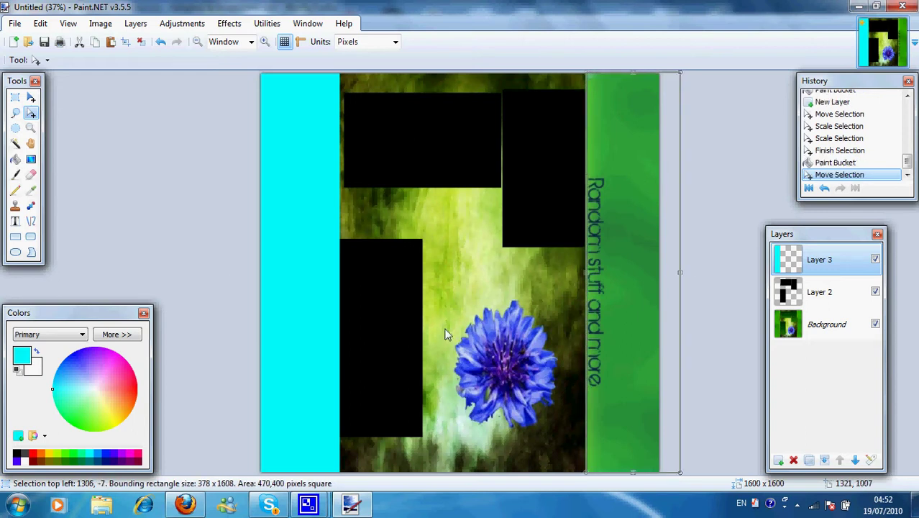
click(15, 158)
click(636, 234)
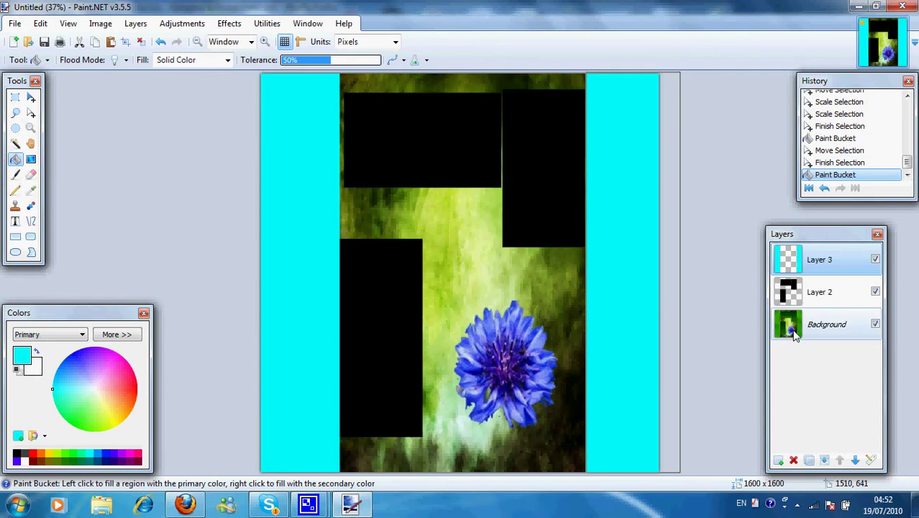
Delete the Background layer, add a fresh layer, and paste the copied image onto it.
click(791, 333)
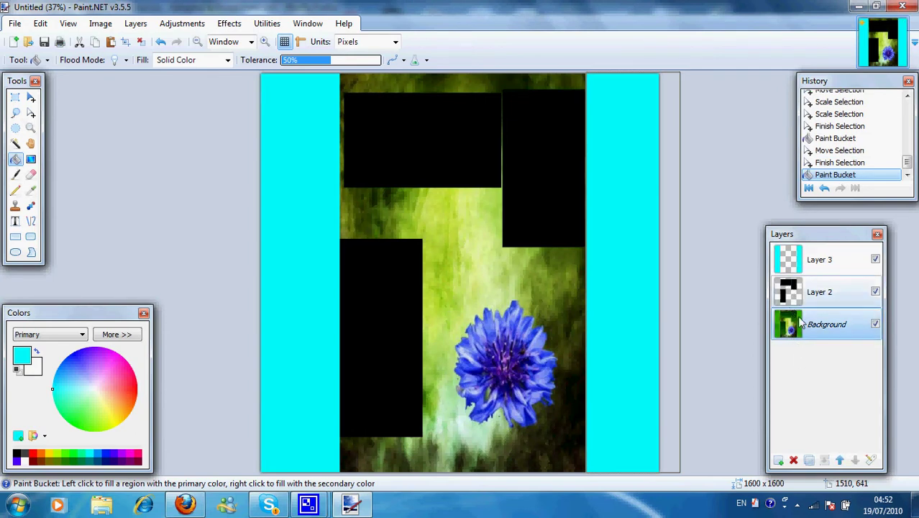
click(793, 461)
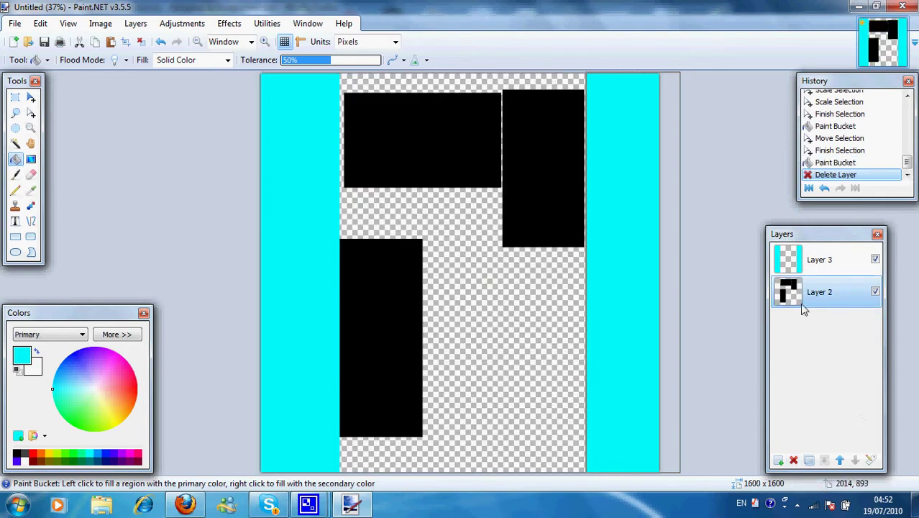
click(778, 462)
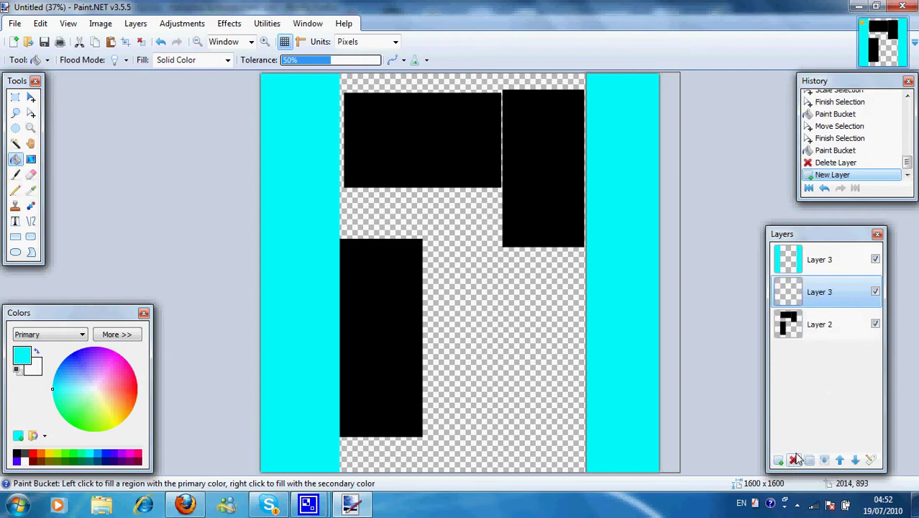
key(ctrl+v)
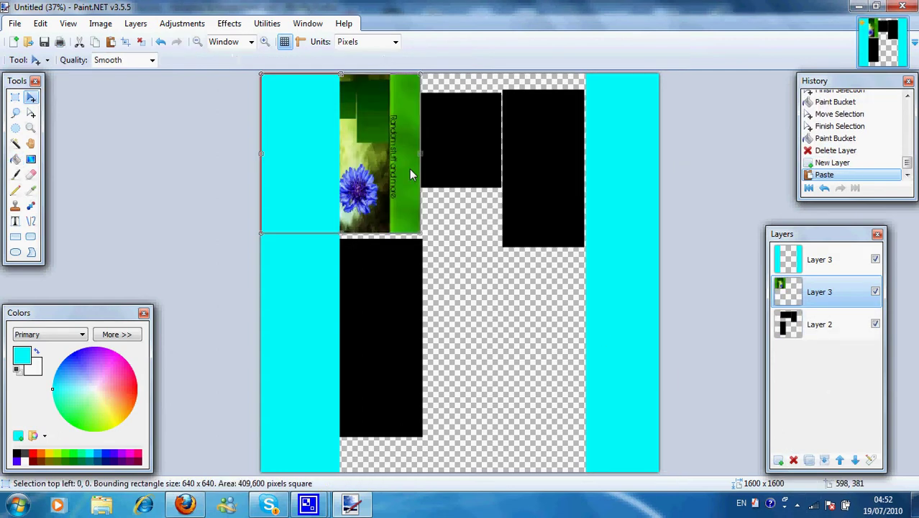
Erase the wrongly pasted flower image, then copy the forest background image from Google Images.
key(Delete)
key(ctrl+a)
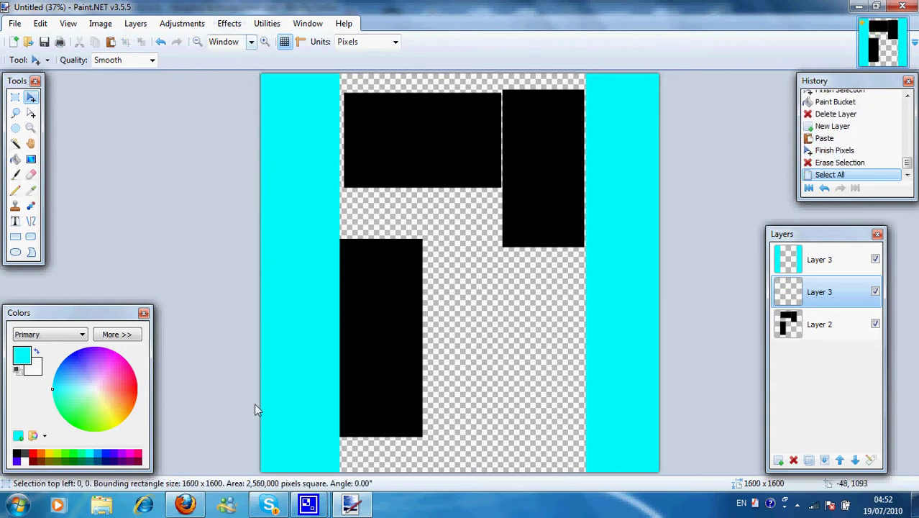
key(alt+Tab)
click(250, 81)
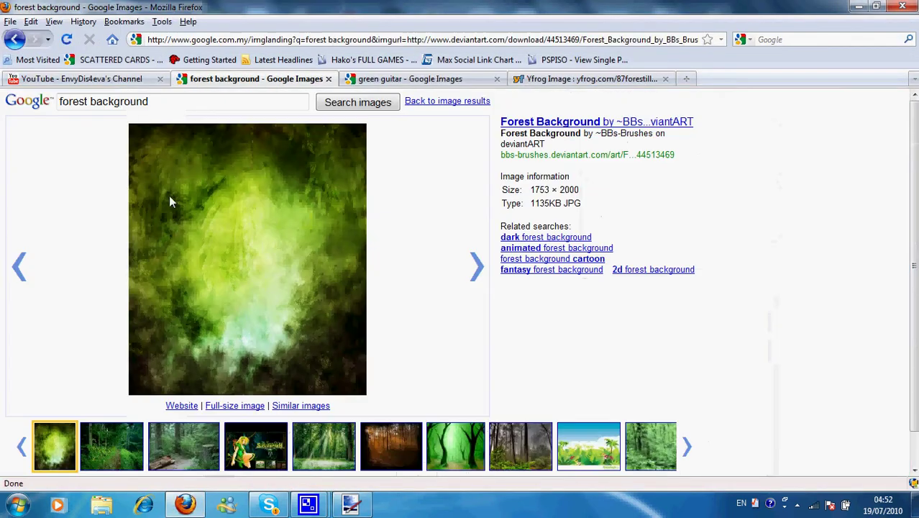
right_click(242, 225)
click(301, 250)
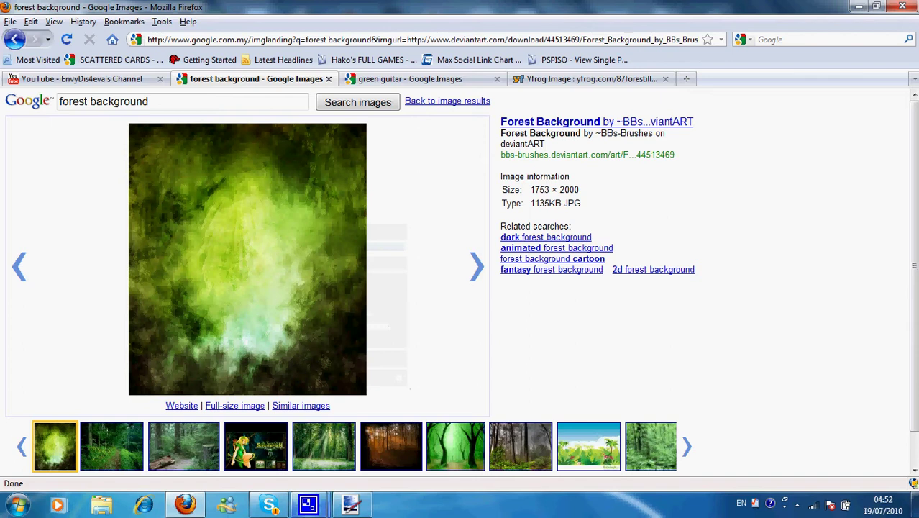
click(350, 506)
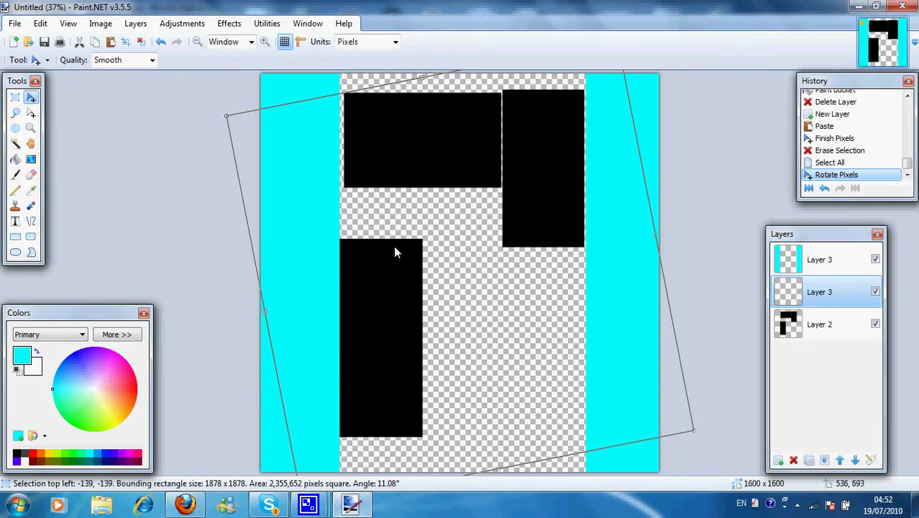
Undo the rotation, paste the forest image between the cyan strips, and move it below Layer 2.
key(ctrl+z)
key(ctrl+v)
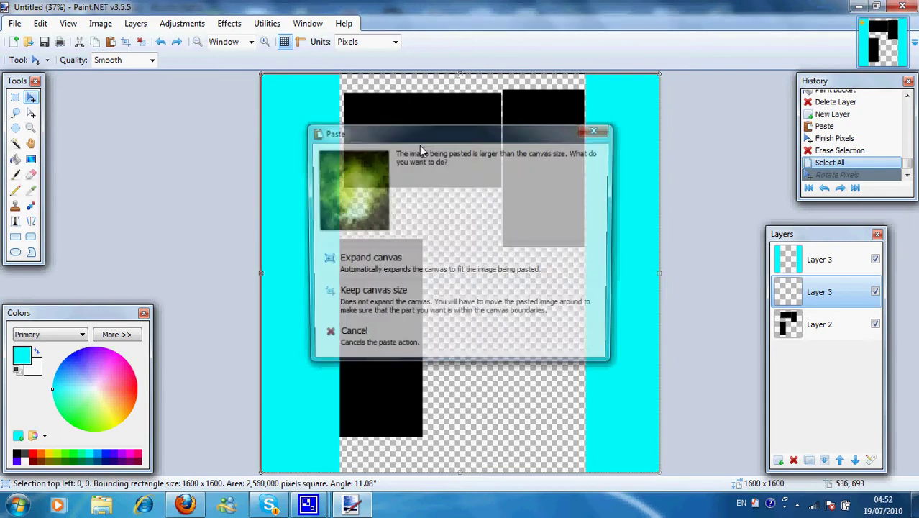
click(441, 307)
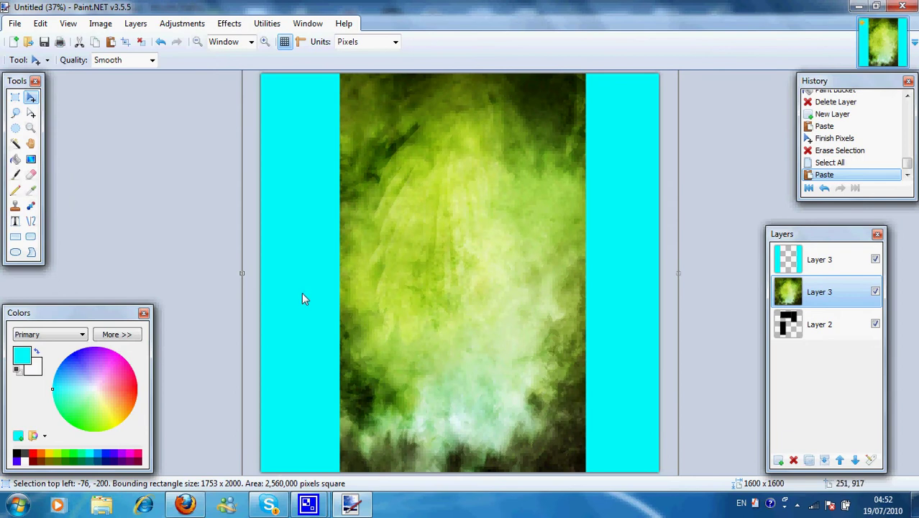
drag(240, 270, 338, 261)
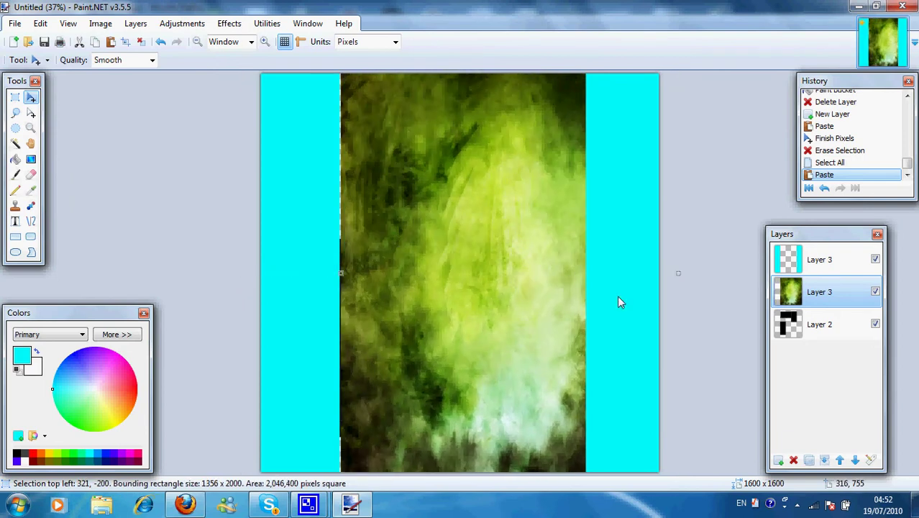
drag(681, 279, 589, 285)
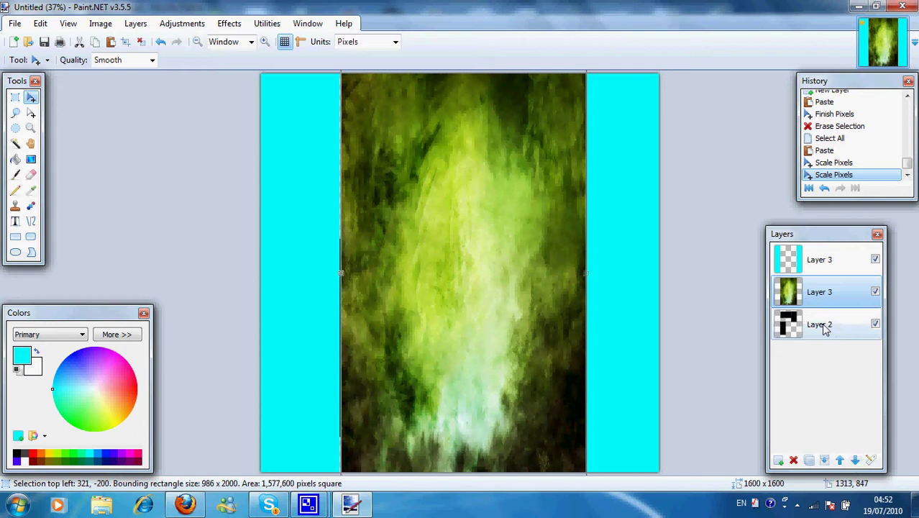
click(855, 460)
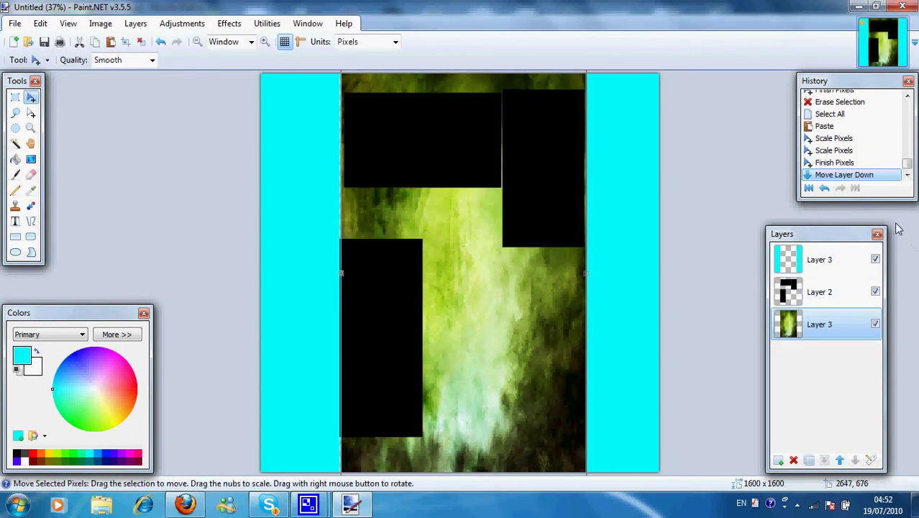
click(820, 295)
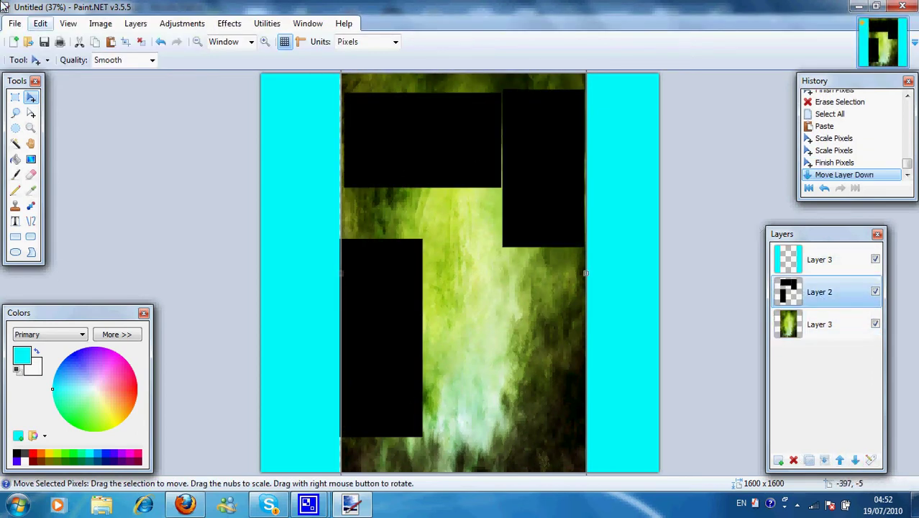
Resize the selection on Layer 2 so it encloses only the lower-left black rectangle.
click(32, 113)
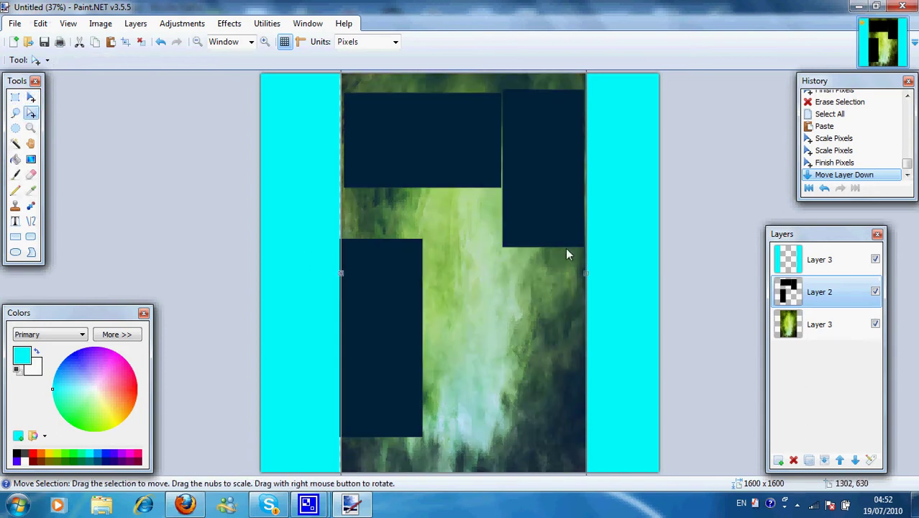
drag(583, 277, 390, 195)
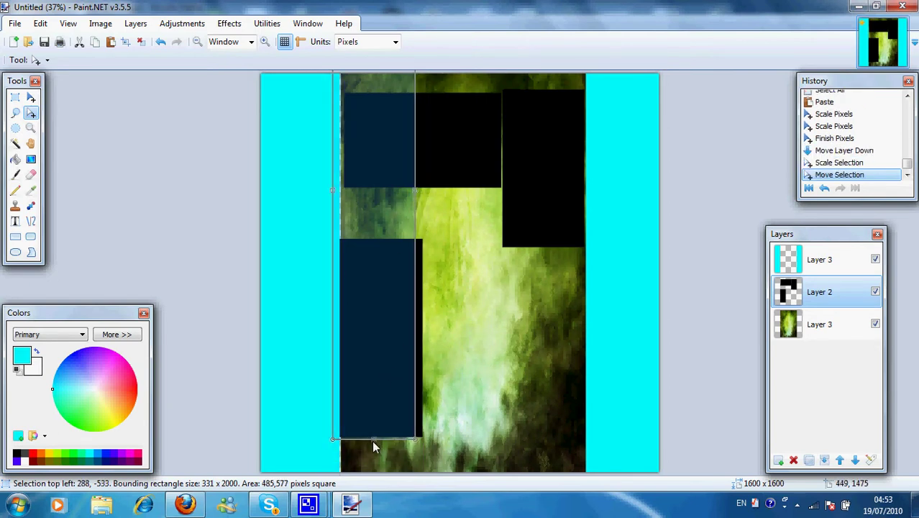
drag(375, 436, 369, 313)
drag(378, 210, 383, 342)
drag(380, 72, 407, 242)
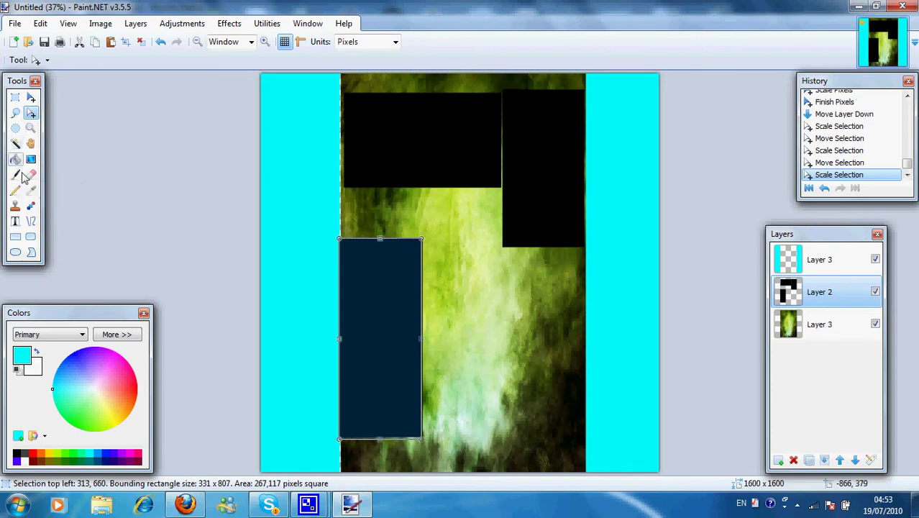
Set the primary colour to dark green 00680A and the secondary colour to green 31A500.
click(75, 461)
click(117, 335)
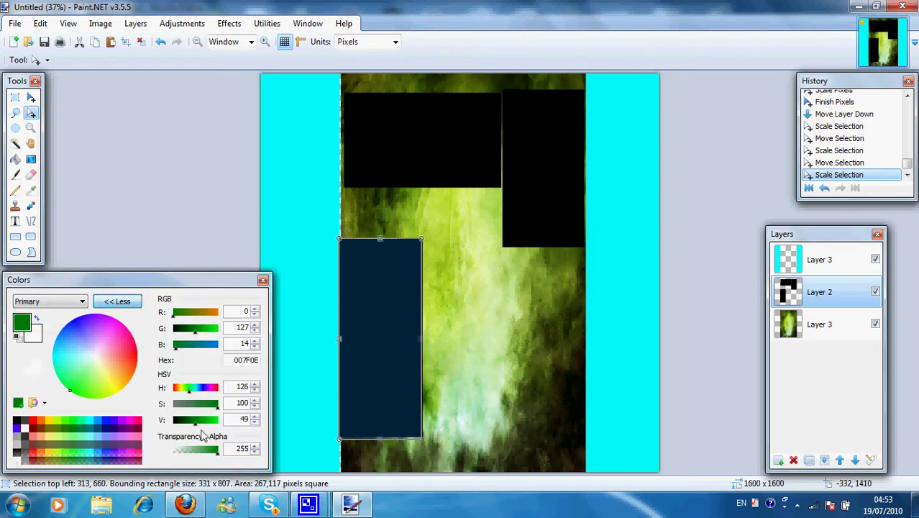
drag(194, 426, 193, 426)
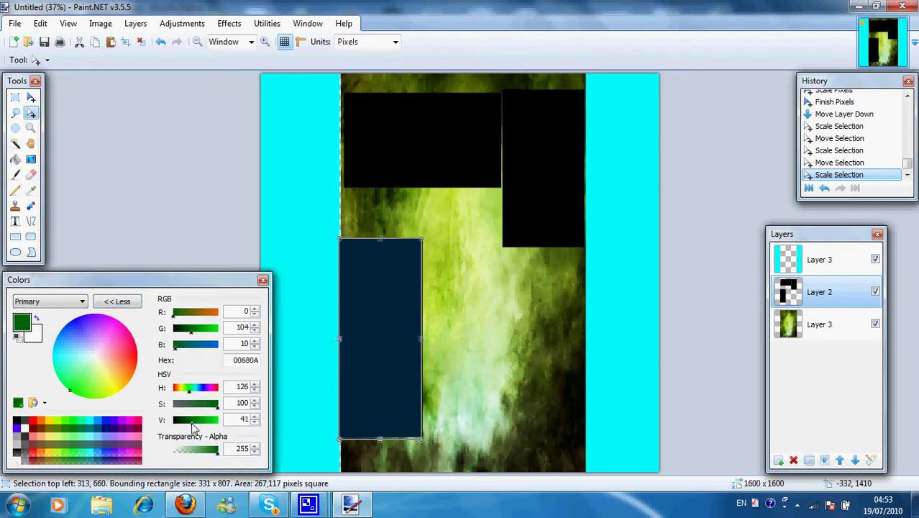
click(72, 429)
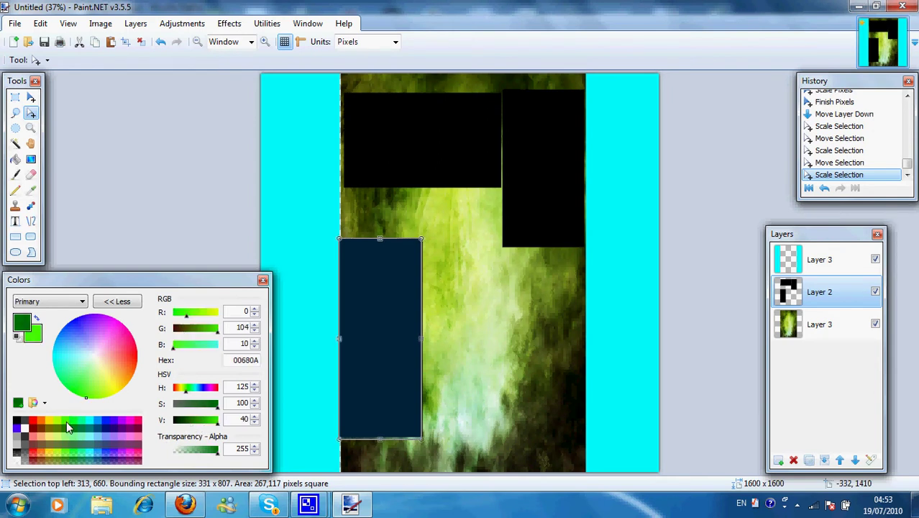
right_click(66, 421)
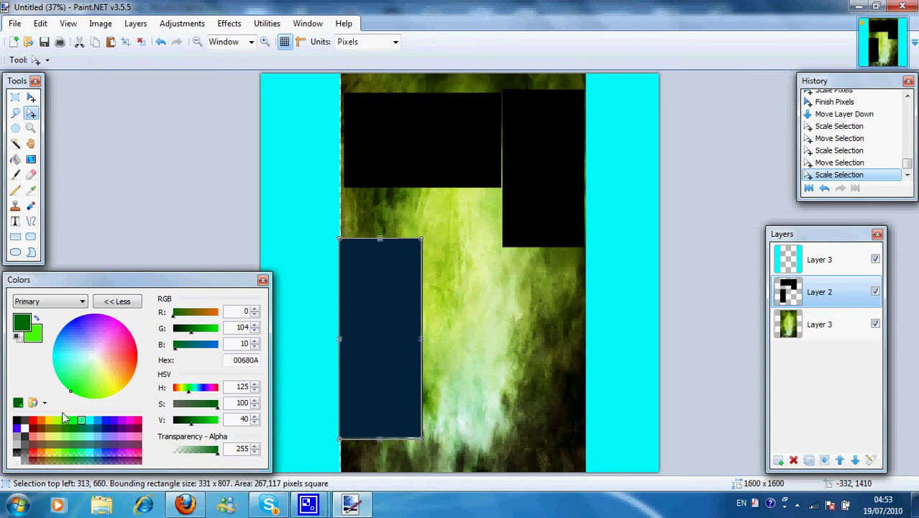
click(64, 301)
click(63, 320)
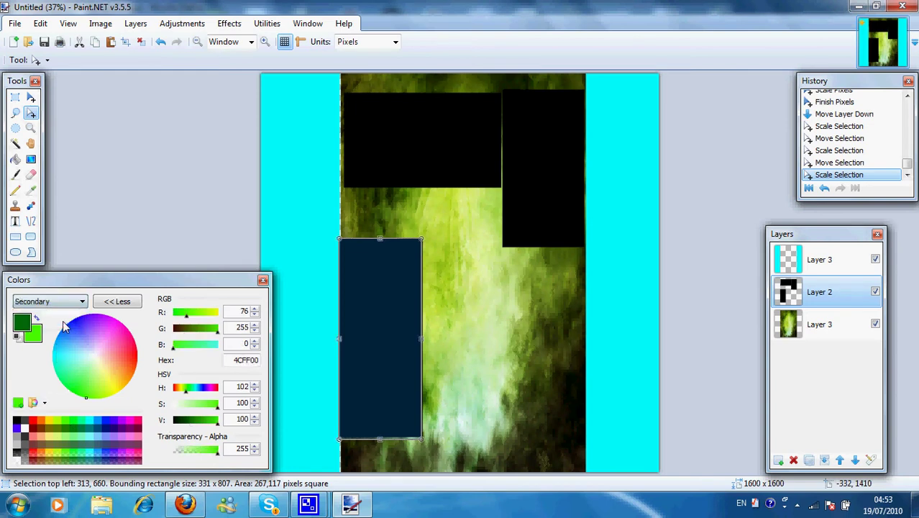
drag(215, 430, 203, 430)
click(129, 303)
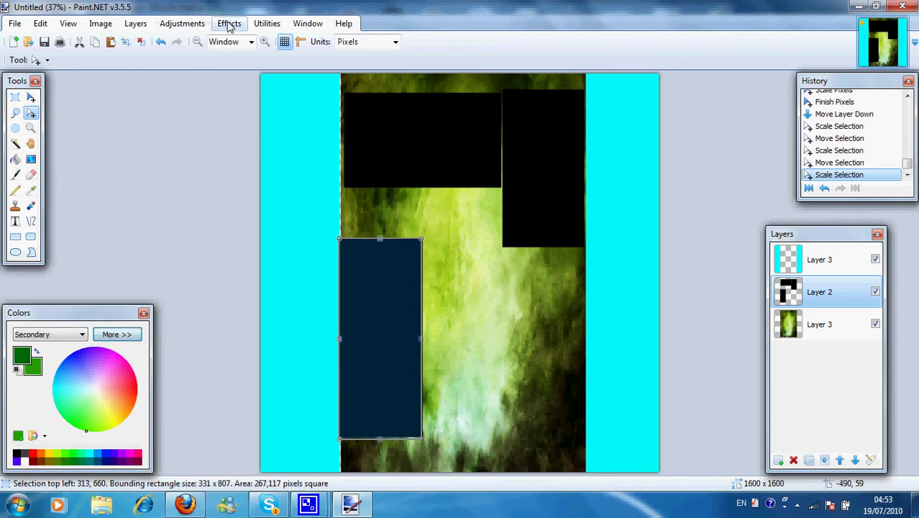
Preview and cancel the Clouds effect, then fill the lower-left box with a green gradient.
click(229, 23)
mouse_move(306, 187)
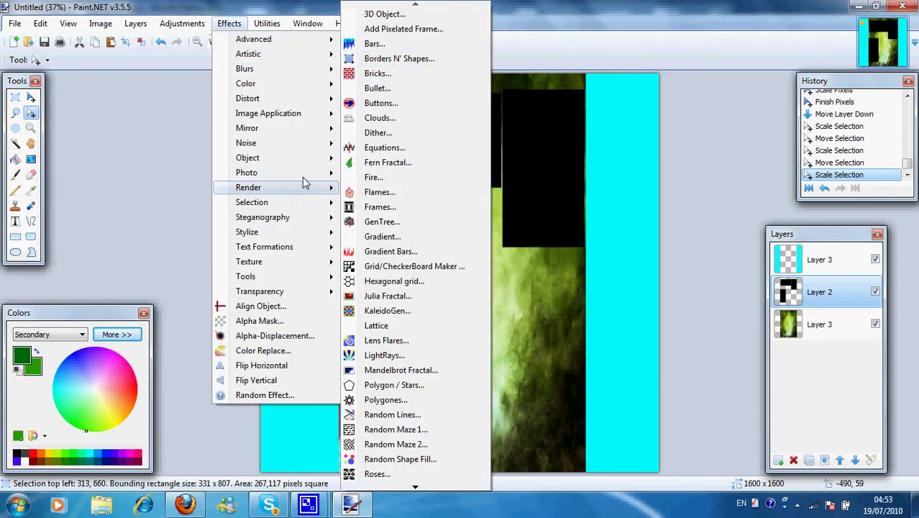
click(375, 118)
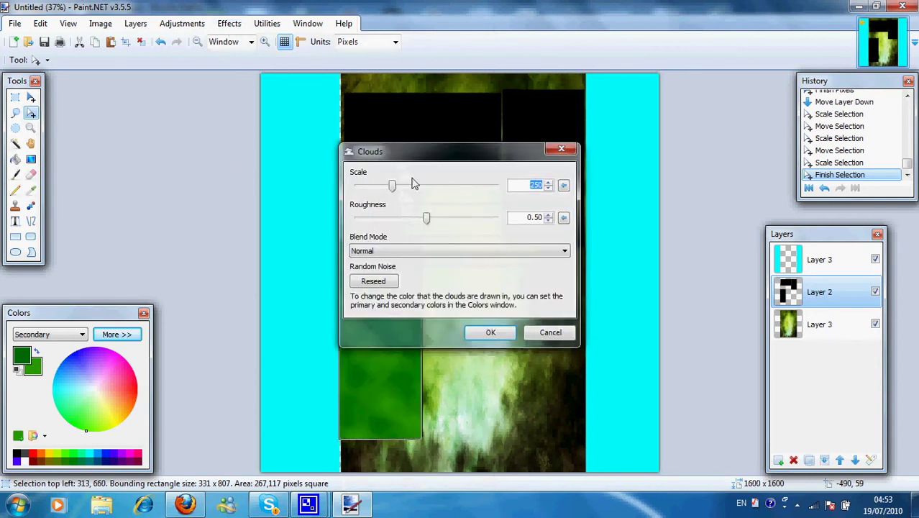
click(543, 336)
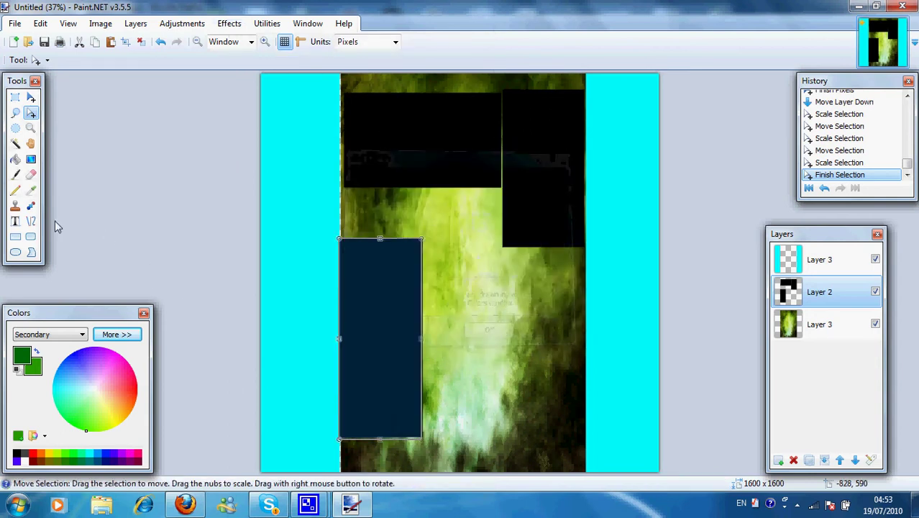
click(31, 159)
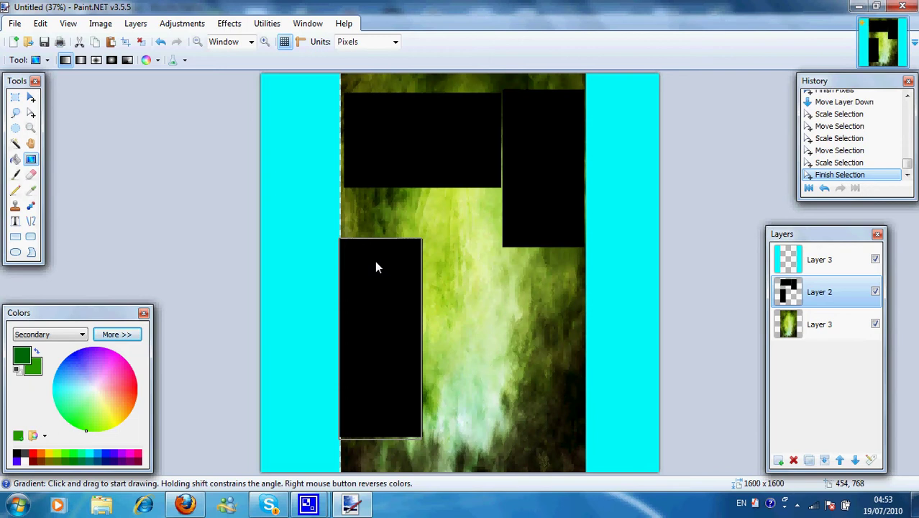
drag(374, 249, 393, 431)
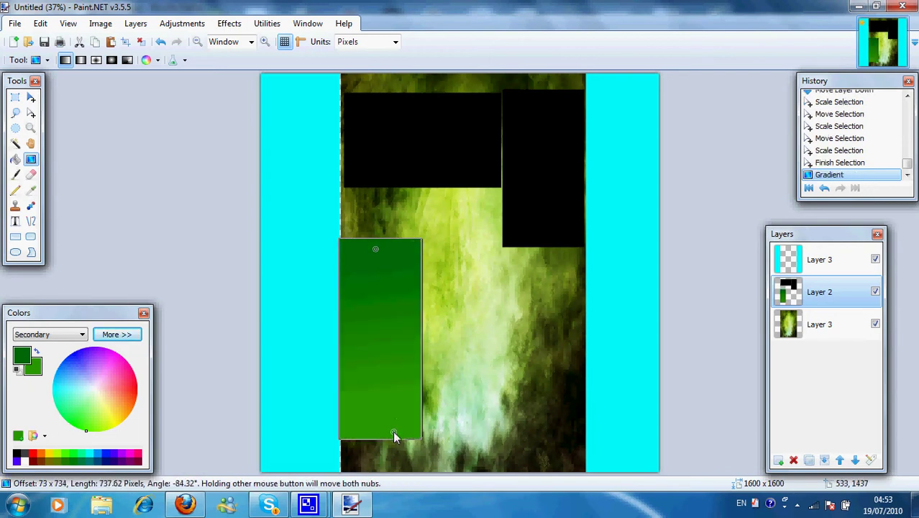
Fit the selection to the dark blue right box and fill it with a green gradient.
click(31, 113)
drag(371, 340, 539, 191)
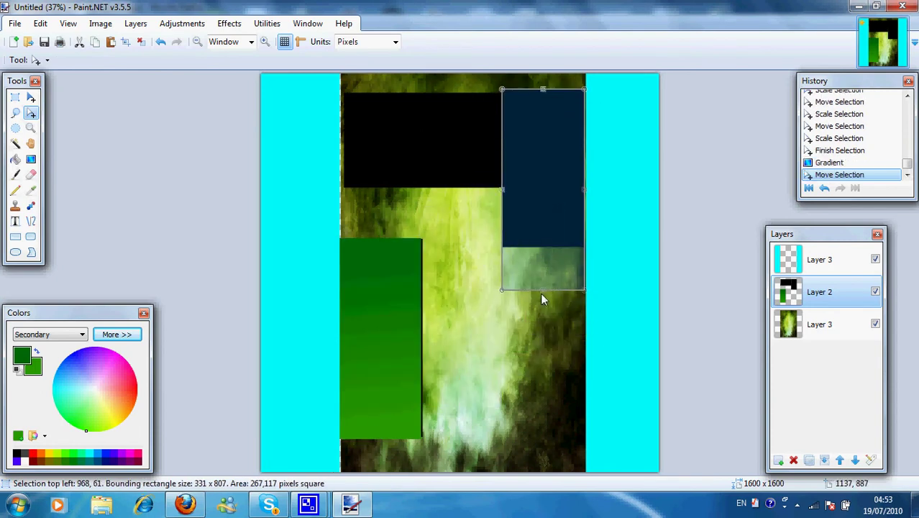
click(542, 294)
drag(541, 290, 545, 250)
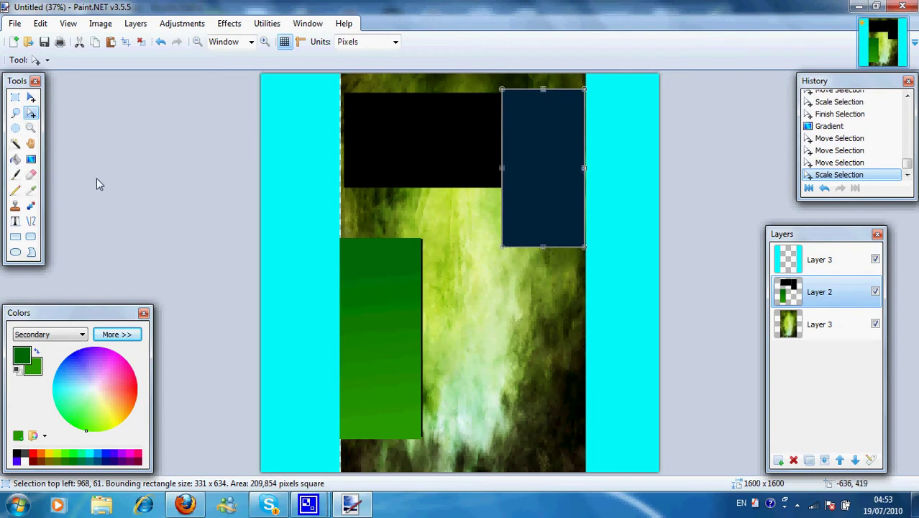
click(30, 159)
drag(541, 95, 545, 251)
Resize the selection over the black top box, fill it with a green gradient, and activate Layer 3.
click(31, 113)
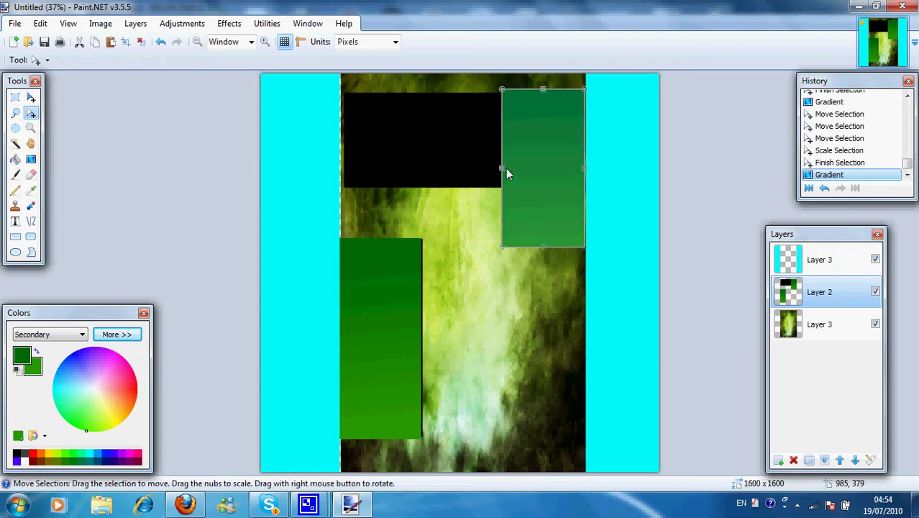
drag(505, 169, 349, 176)
drag(383, 254, 390, 189)
drag(427, 138, 502, 138)
click(502, 137)
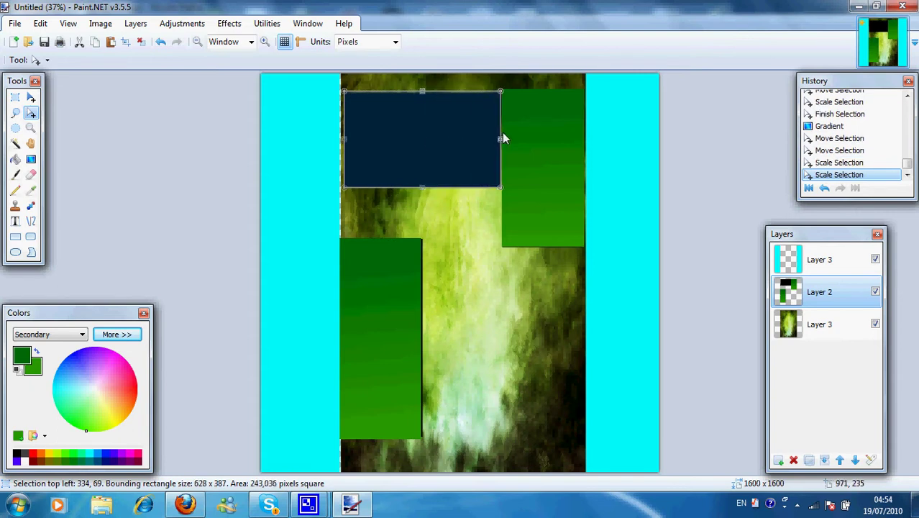
click(31, 159)
click(408, 90)
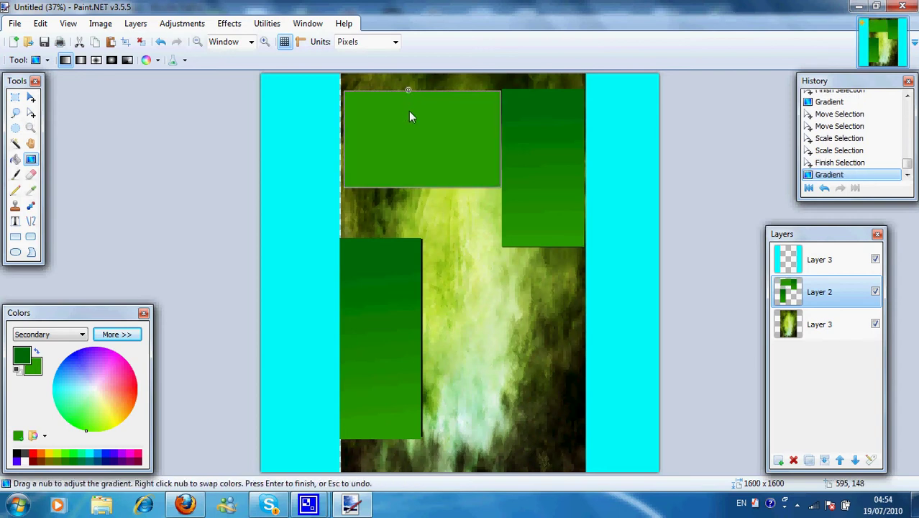
drag(411, 102, 417, 183)
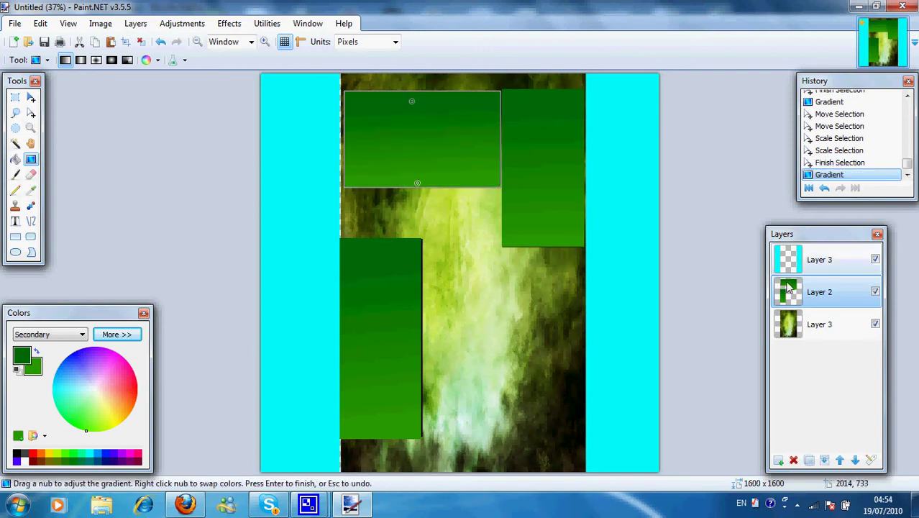
click(823, 268)
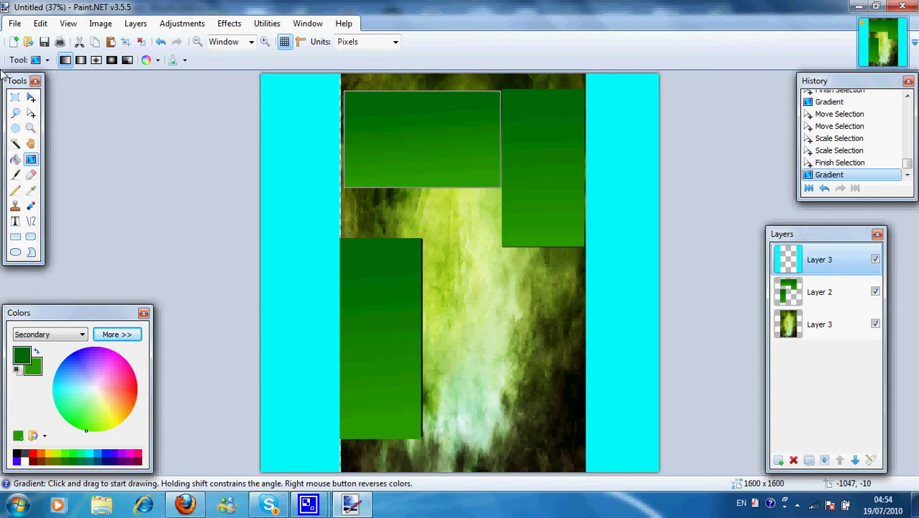
Move and stretch the selection over the left cyan strip from canvas top to bottom.
click(31, 113)
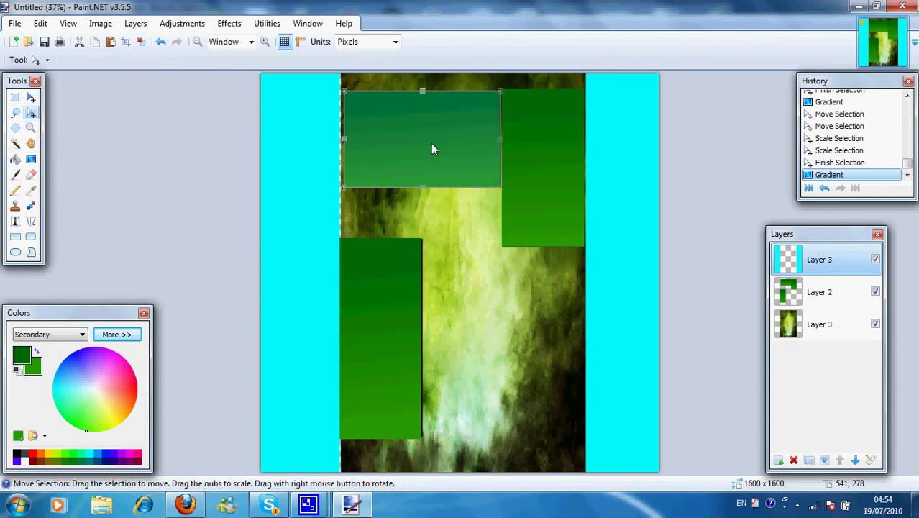
drag(487, 133, 342, 134)
drag(299, 168, 300, 471)
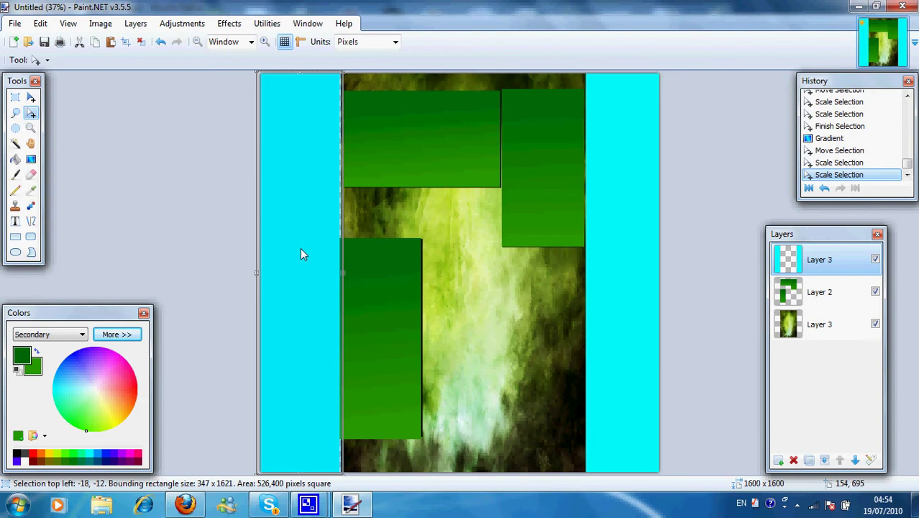
drag(300, 248, 297, 251)
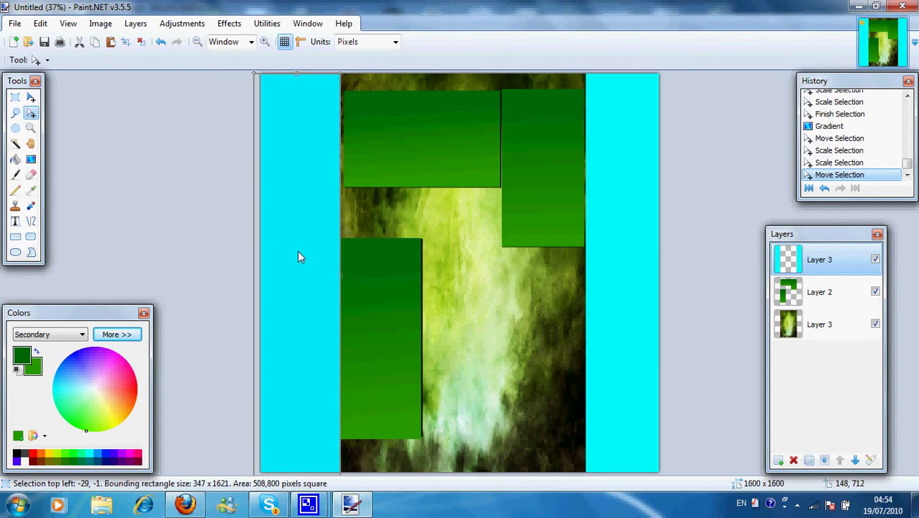
drag(295, 75, 294, 74)
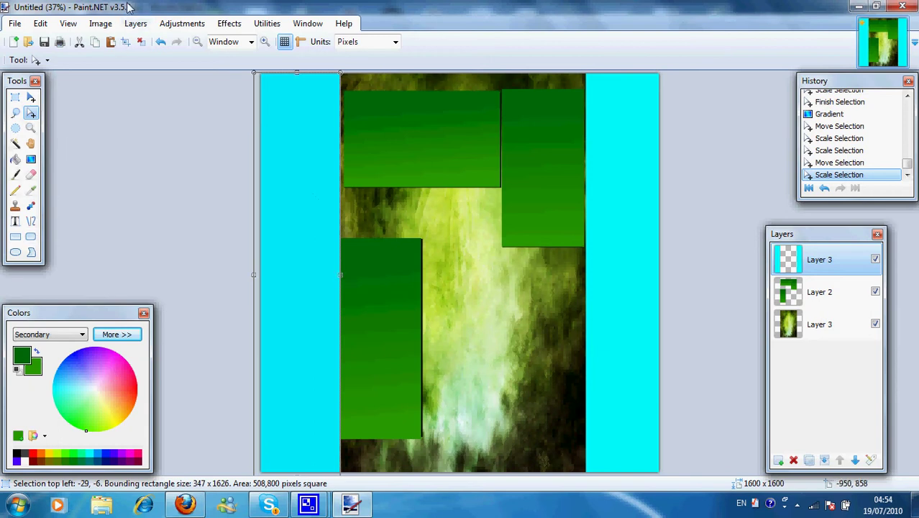
click(229, 23)
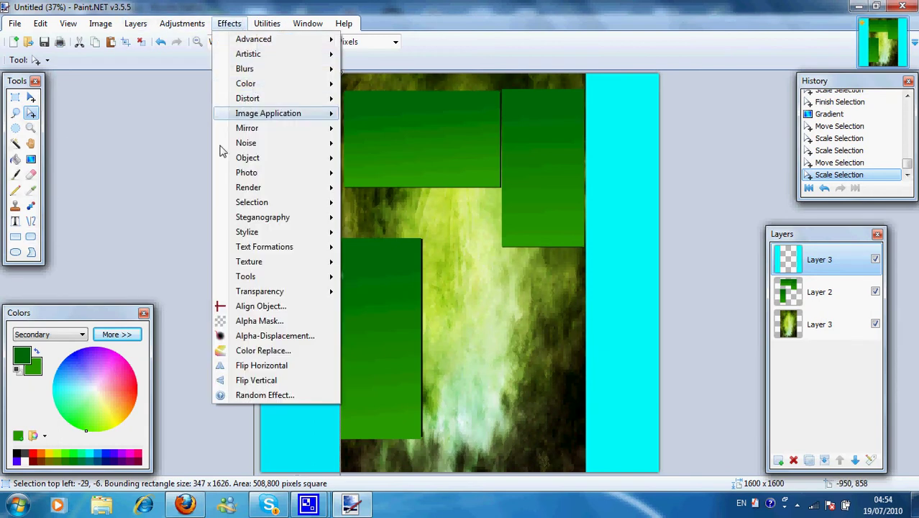
mouse_move(283, 189)
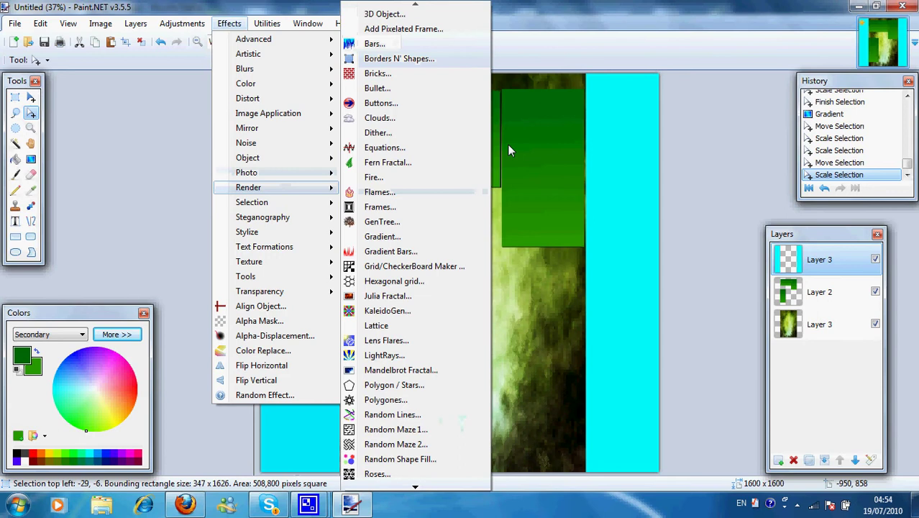
click(419, 117)
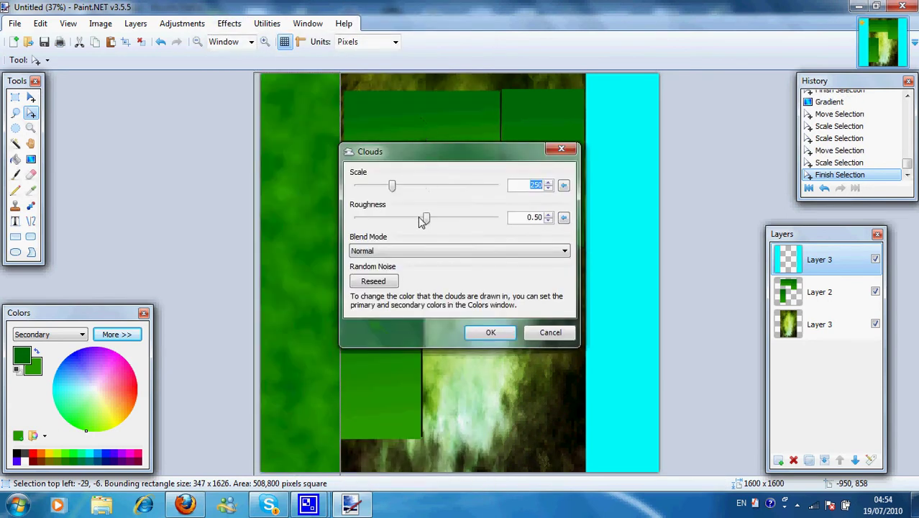
drag(397, 186, 450, 187)
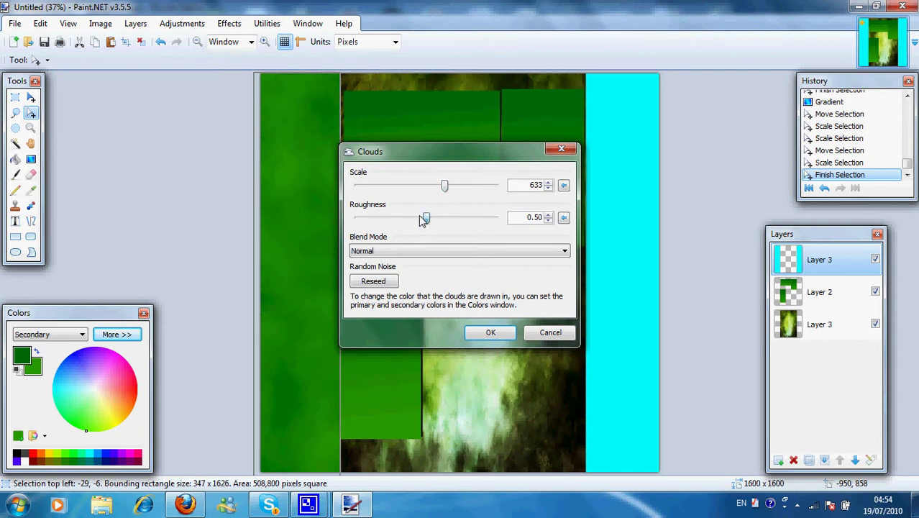
drag(421, 217, 401, 218)
drag(473, 152, 571, 54)
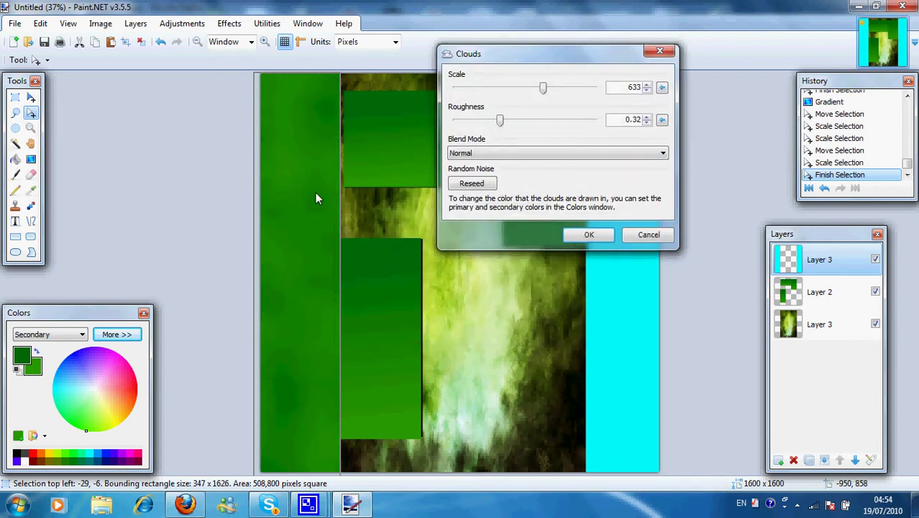
click(642, 230)
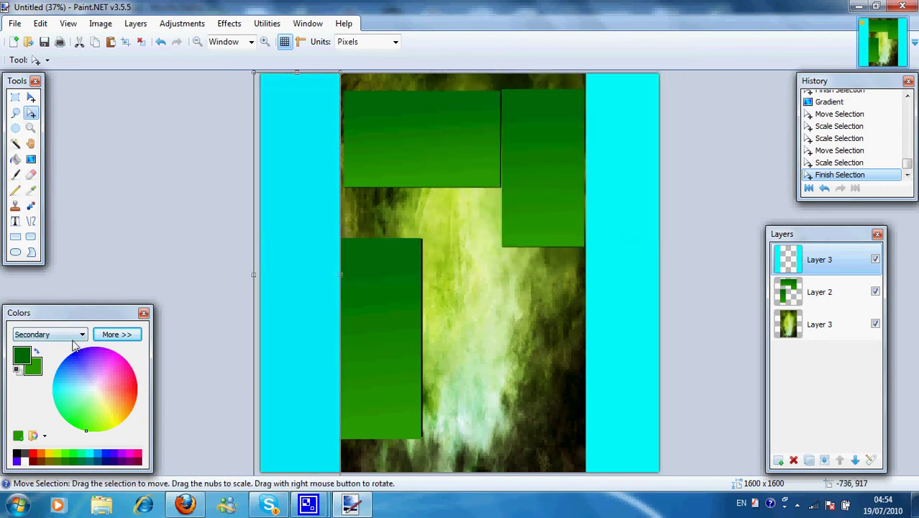
Make the secondary colour bright green and the primary colour green 009E0F.
right_click(72, 455)
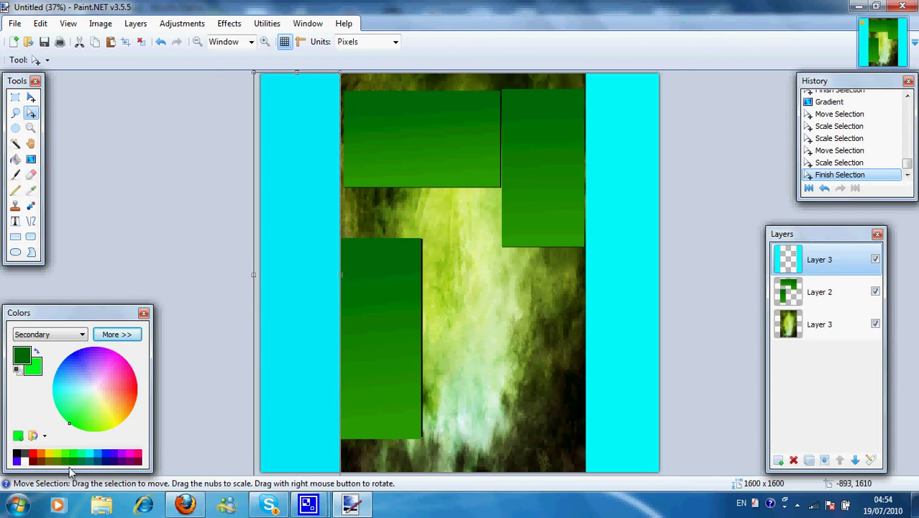
right_click(75, 461)
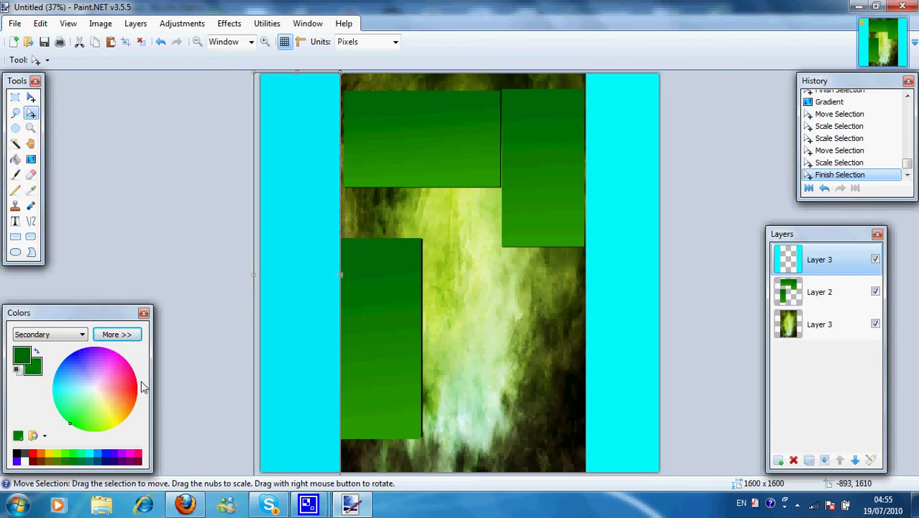
right_click(74, 453)
click(82, 337)
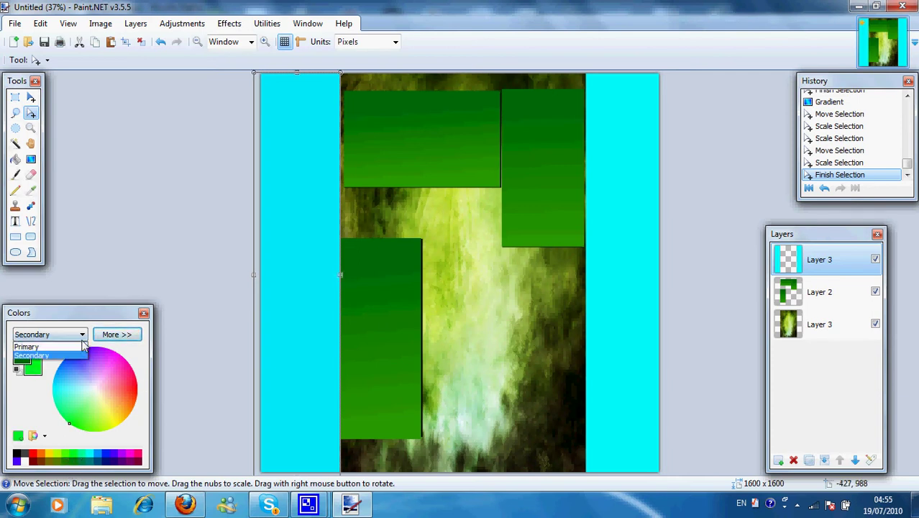
click(43, 347)
click(73, 461)
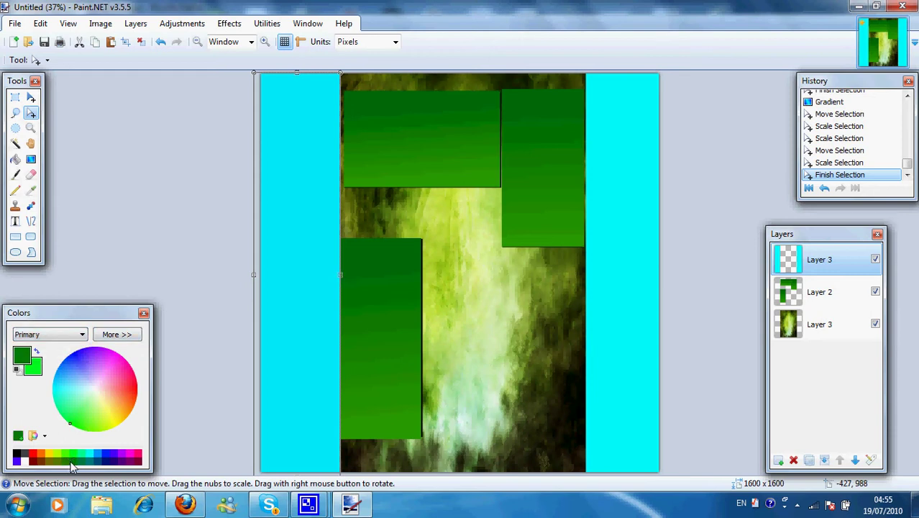
click(119, 334)
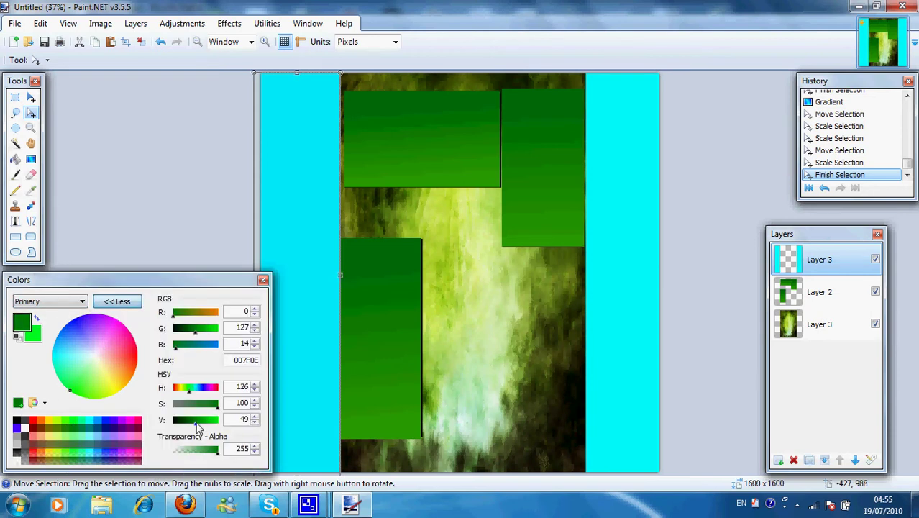
click(201, 424)
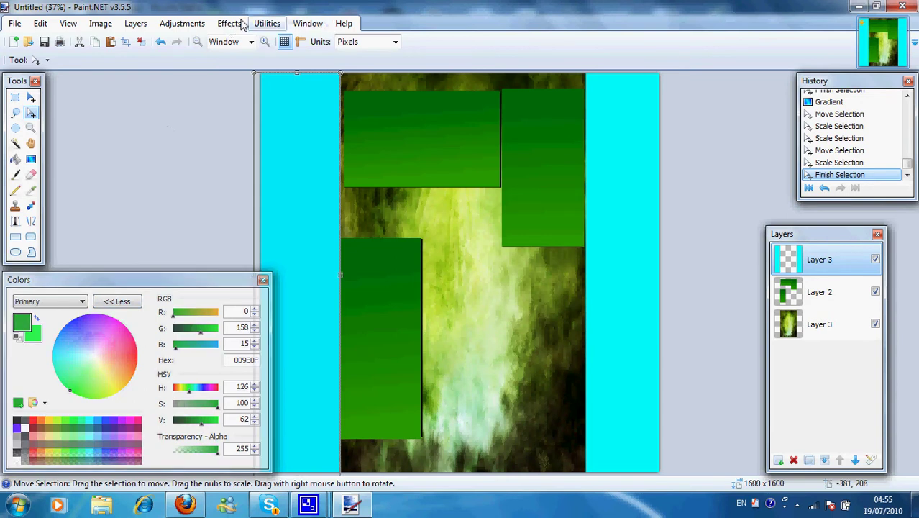
click(117, 300)
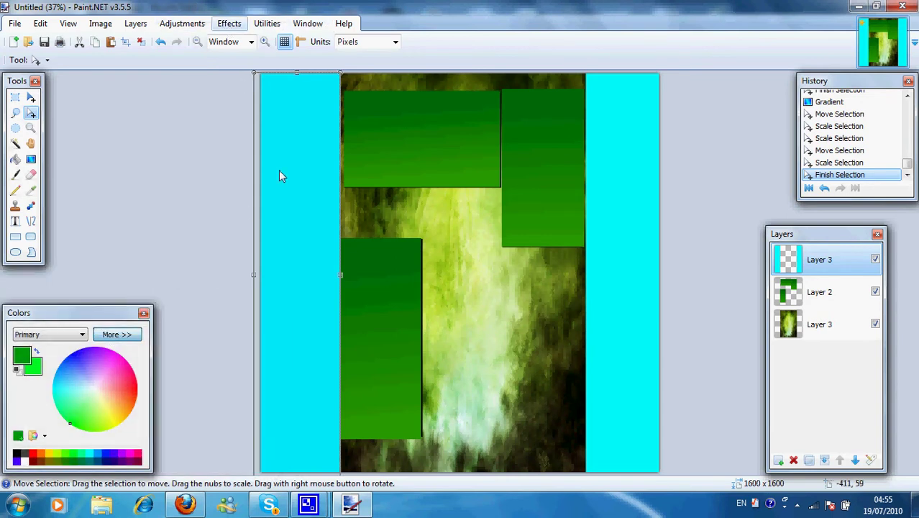
Render Clouds at scale 555 on the left bar, then on the right bar.
click(230, 23)
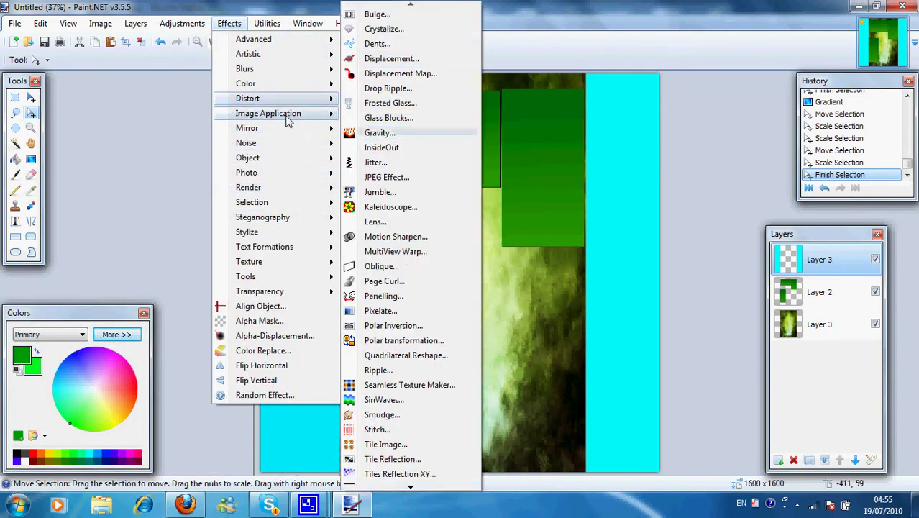
click(394, 127)
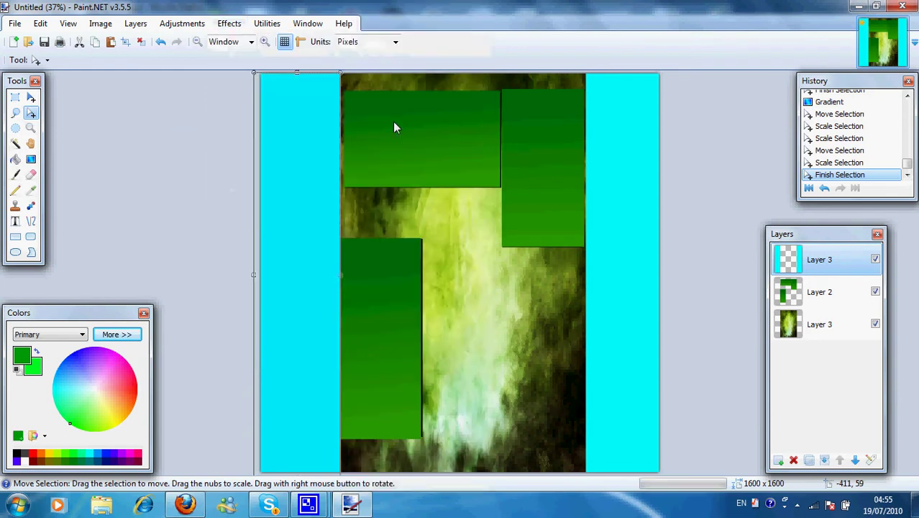
drag(390, 186, 404, 220)
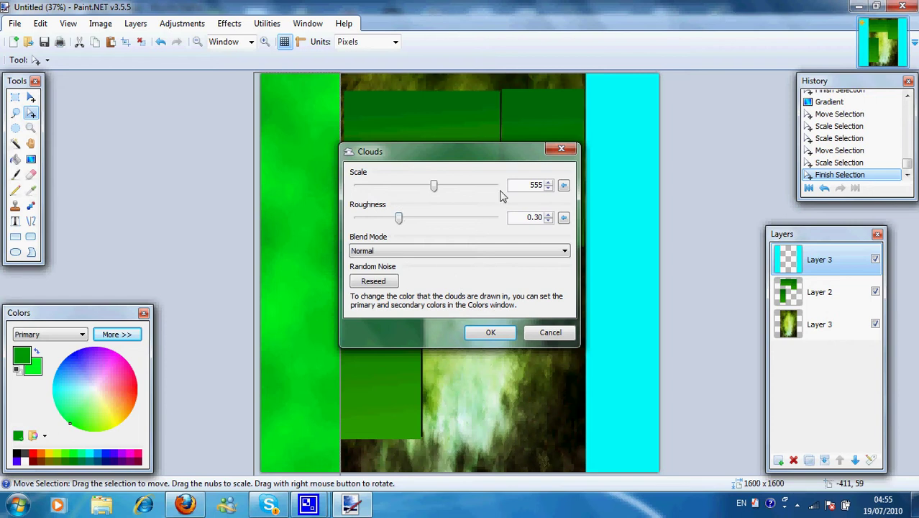
click(491, 332)
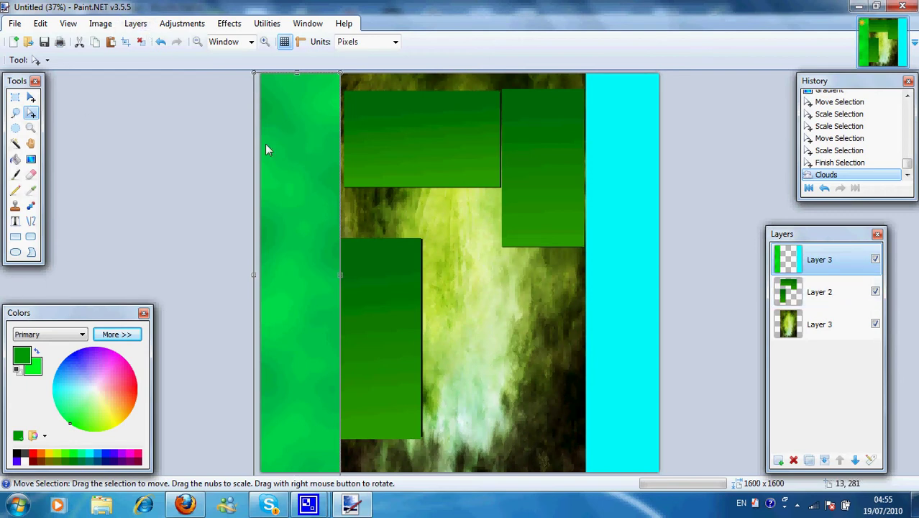
drag(264, 144, 631, 148)
click(230, 24)
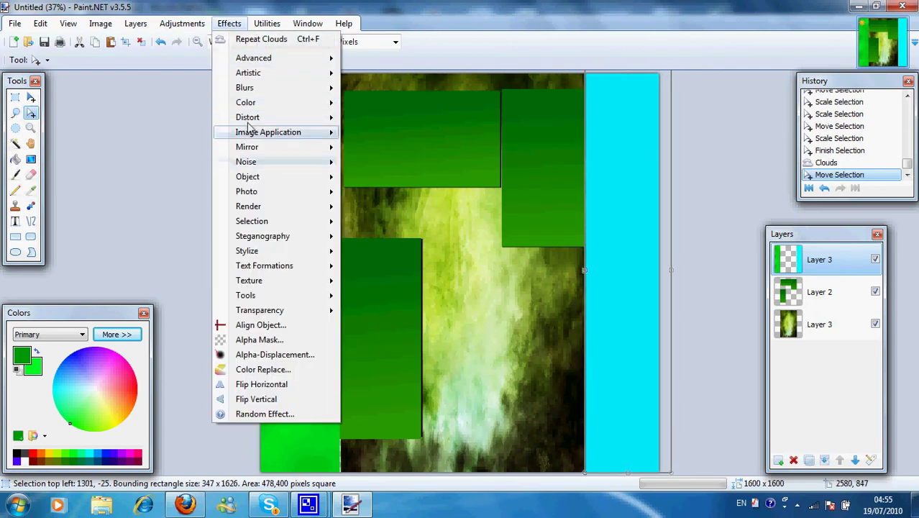
click(406, 123)
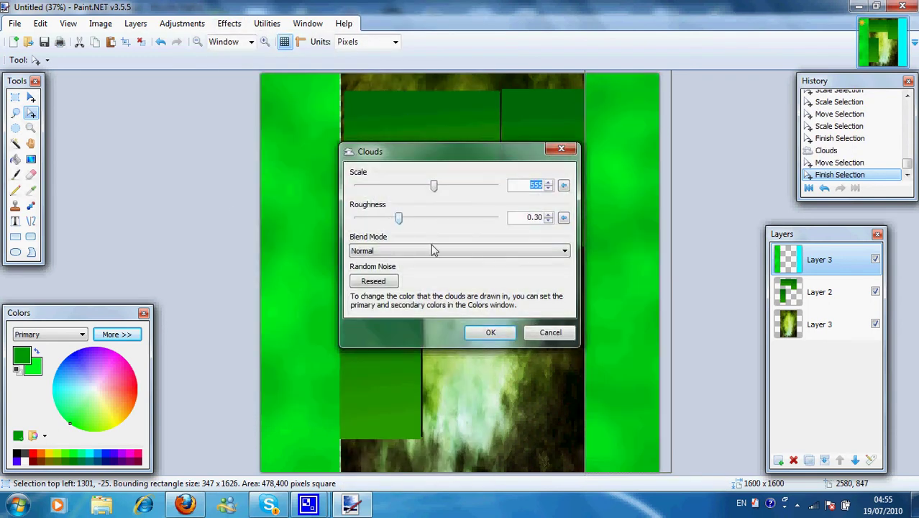
click(494, 329)
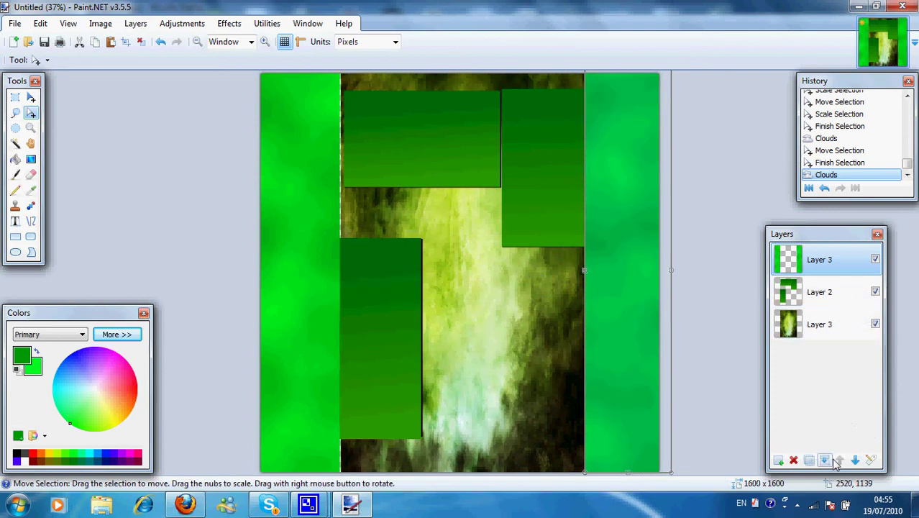
Add a new Layer 4 and move it below the top Layer 3.
click(778, 460)
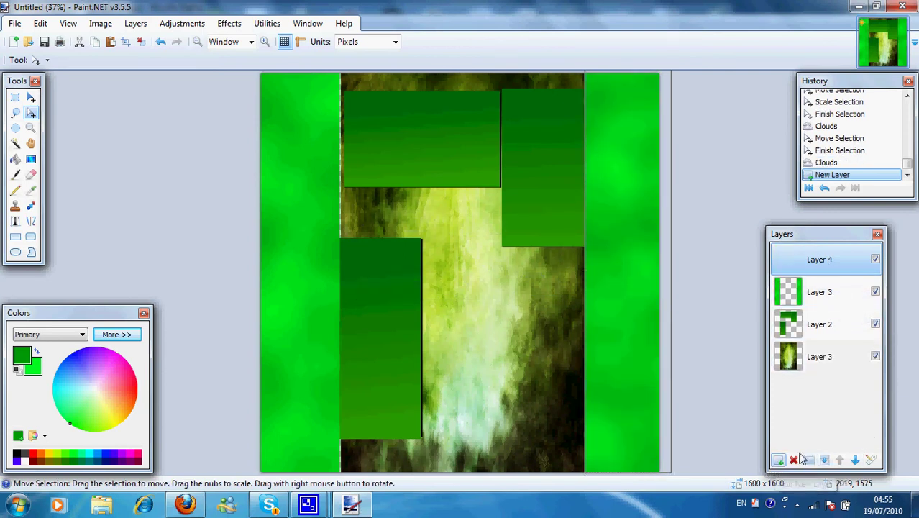
click(856, 460)
click(30, 159)
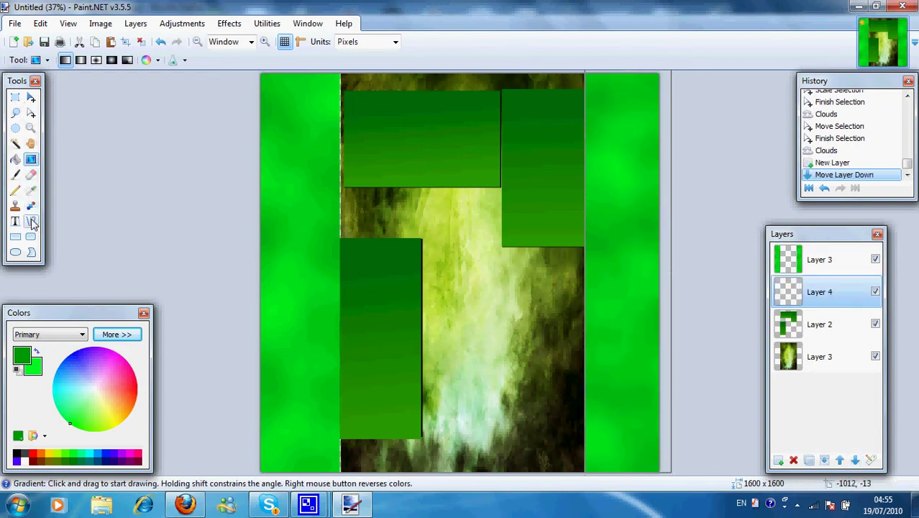
Draw tall rectangles along the right and left canvas edges and fill both with cyan-green.
click(15, 237)
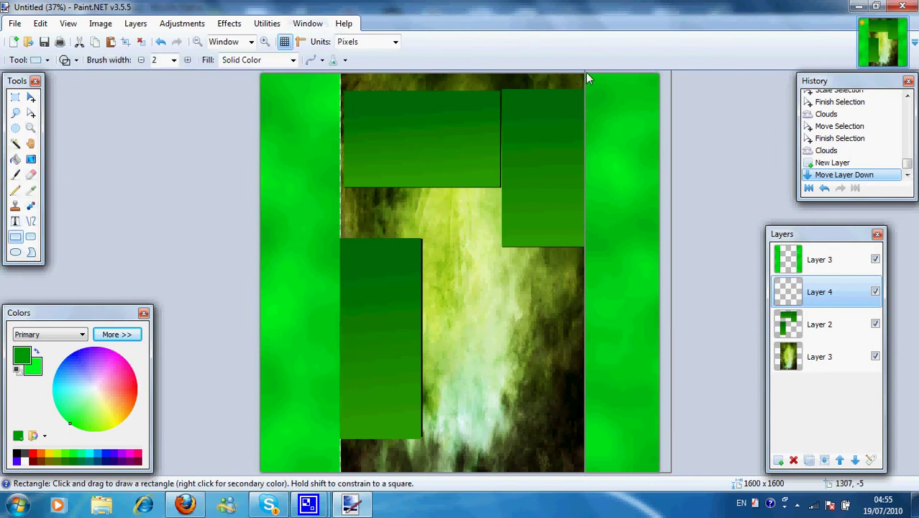
drag(584, 72, 662, 478)
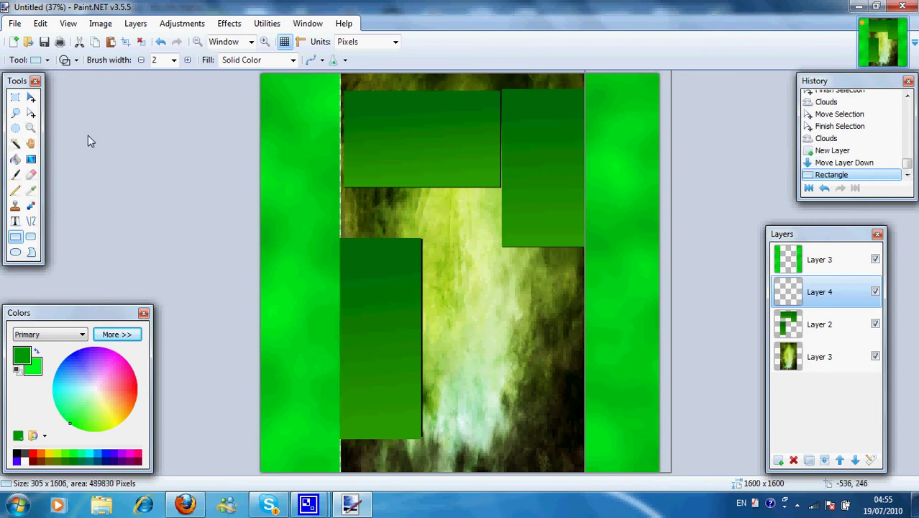
click(15, 159)
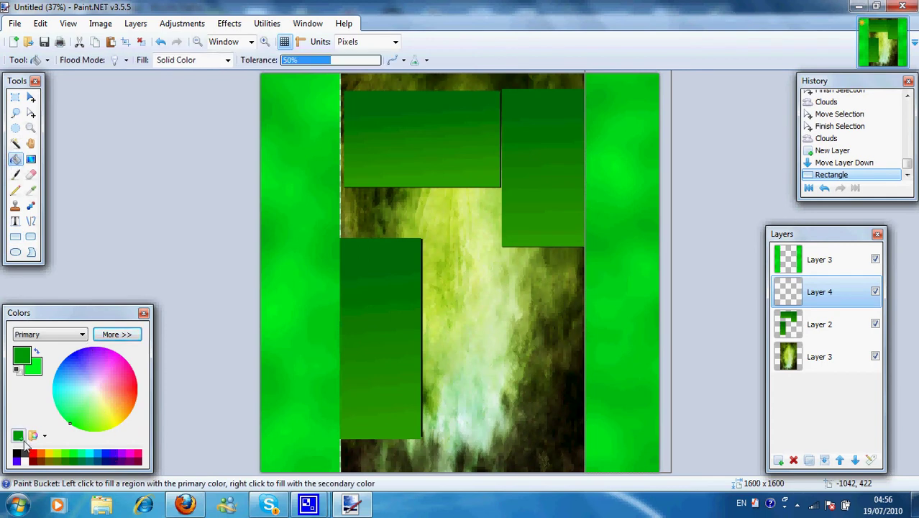
click(81, 455)
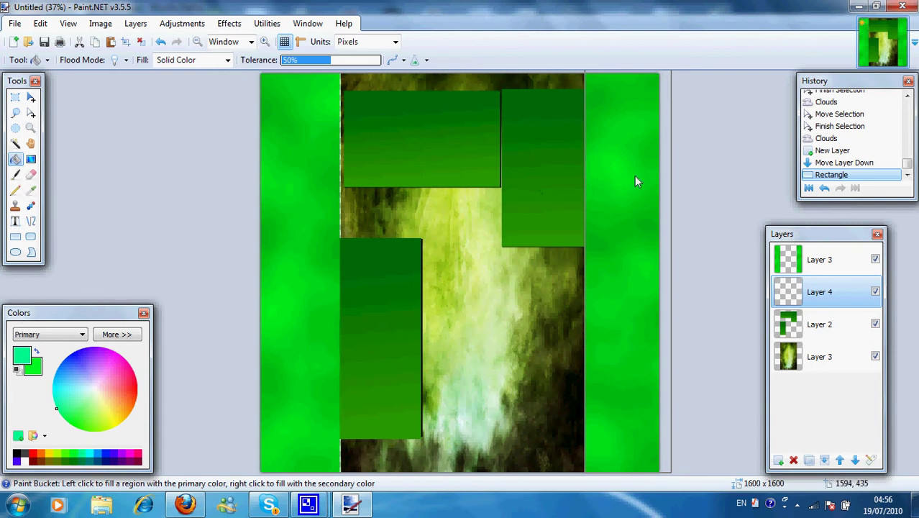
click(615, 172)
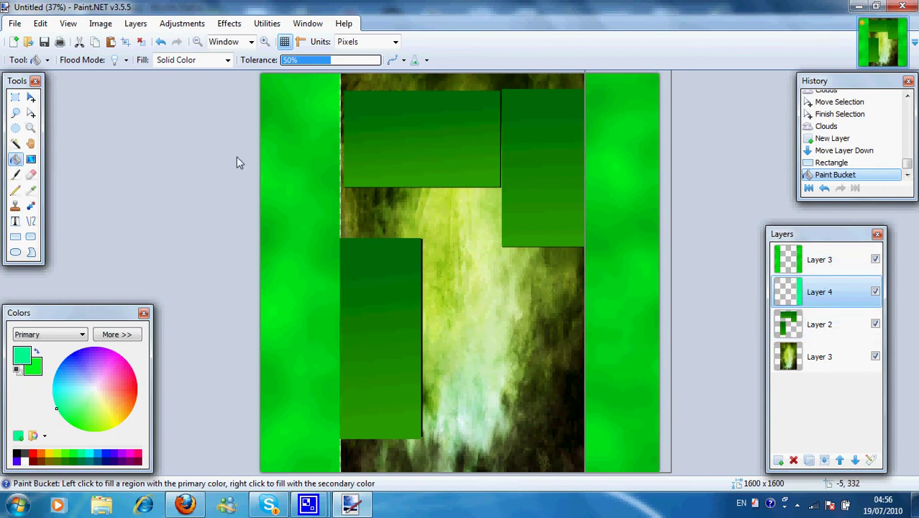
click(15, 237)
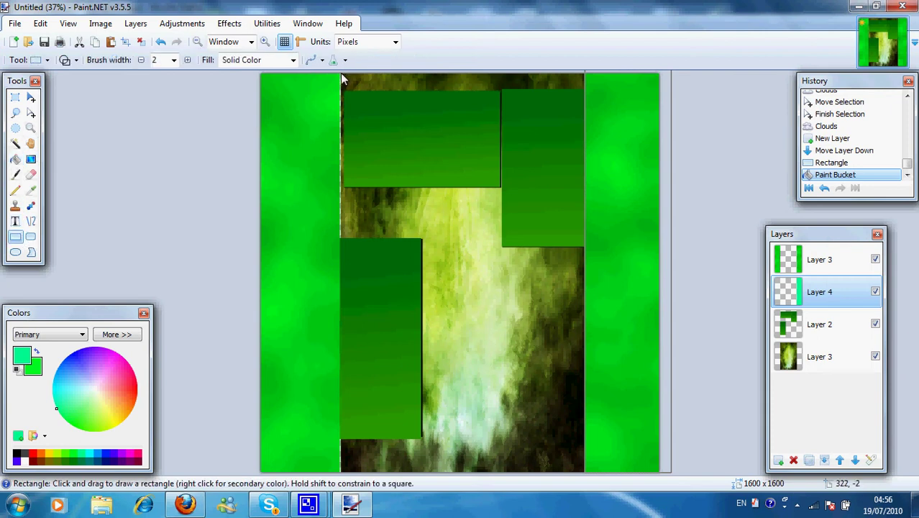
drag(342, 79, 263, 476)
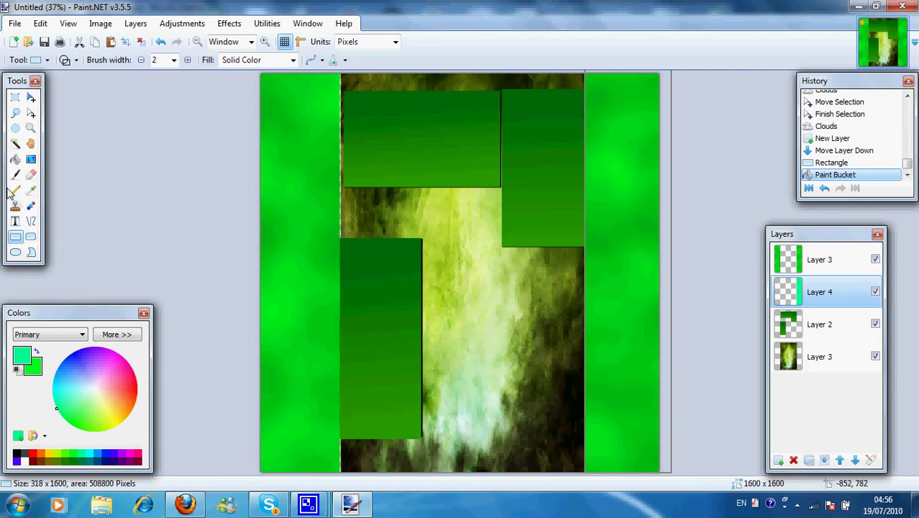
click(16, 159)
click(308, 176)
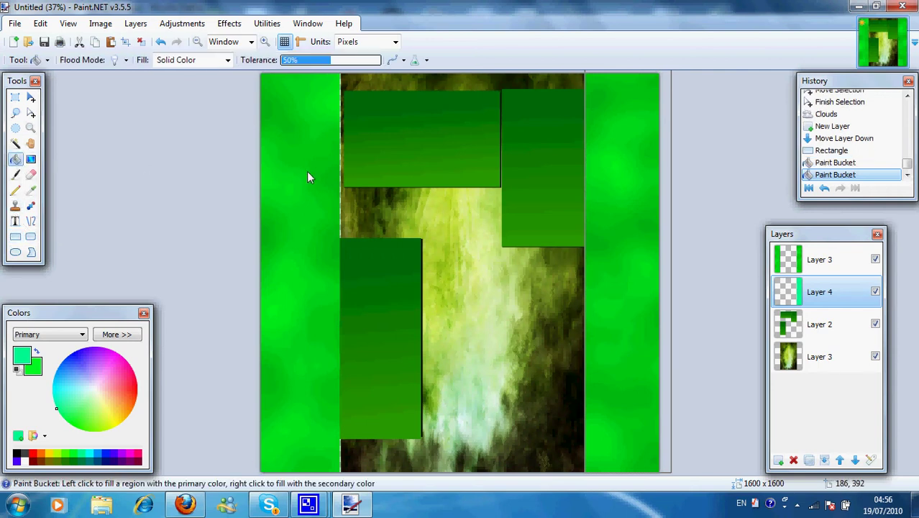
Shift the selection onto the left strip on Layer 4 and fill the thin seam beside it.
click(831, 259)
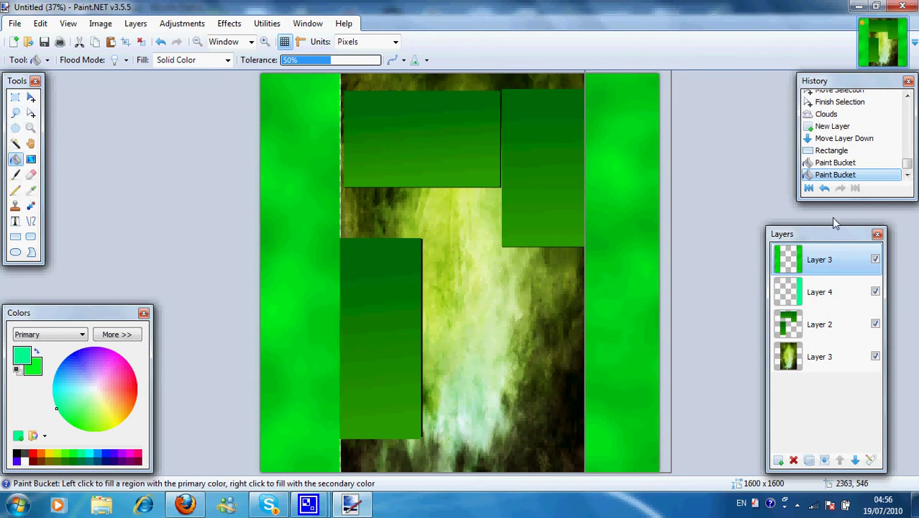
click(791, 292)
click(31, 113)
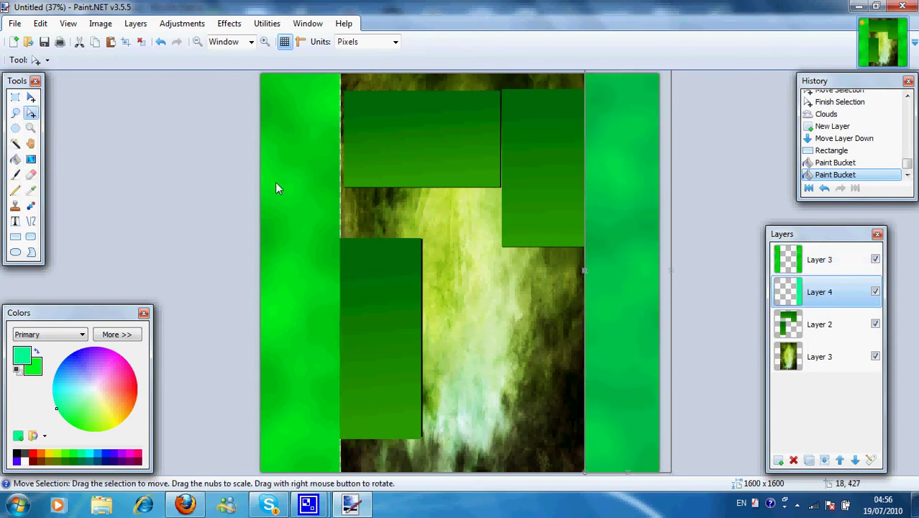
mouse_move(295, 216)
mouse_down()
mouse_move(628, 210)
mouse_move(292, 227)
mouse_move(301, 212)
mouse_up()
click(16, 158)
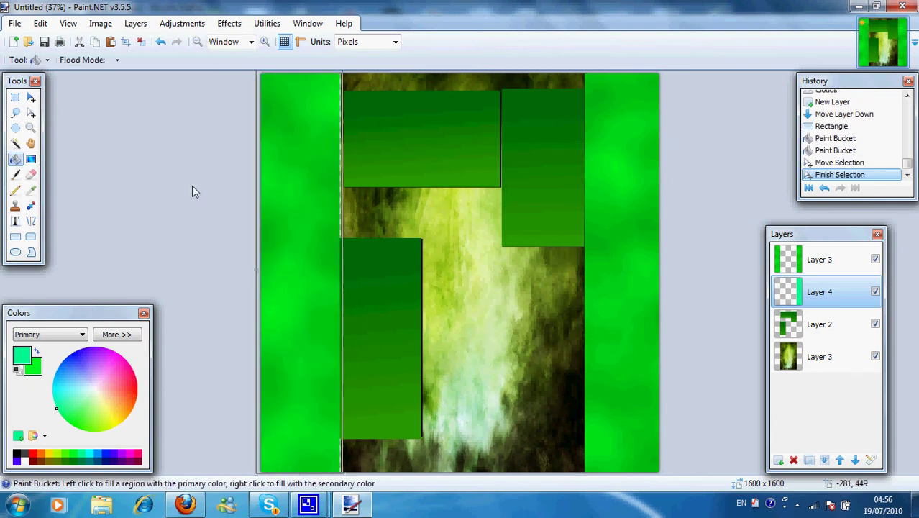
click(312, 196)
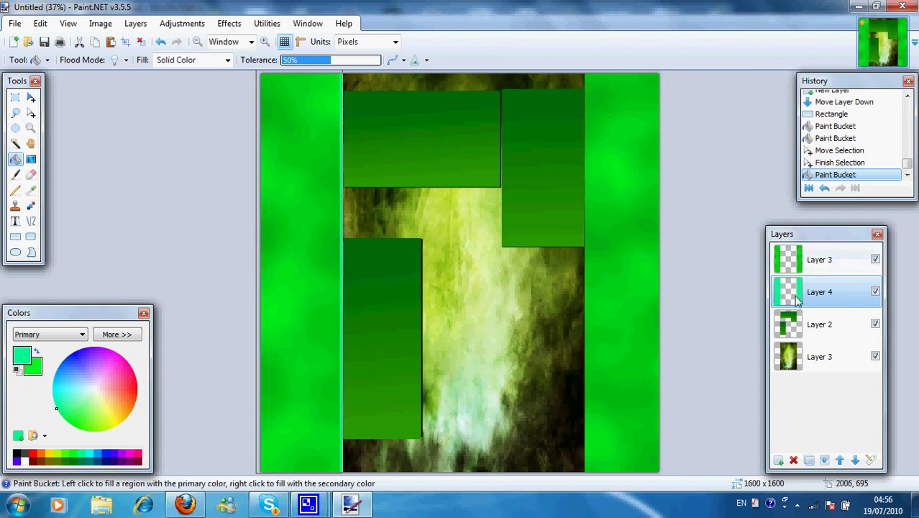
Apply a radius-100 Gaussian Blur to the left side bar on Layer 3.
click(791, 257)
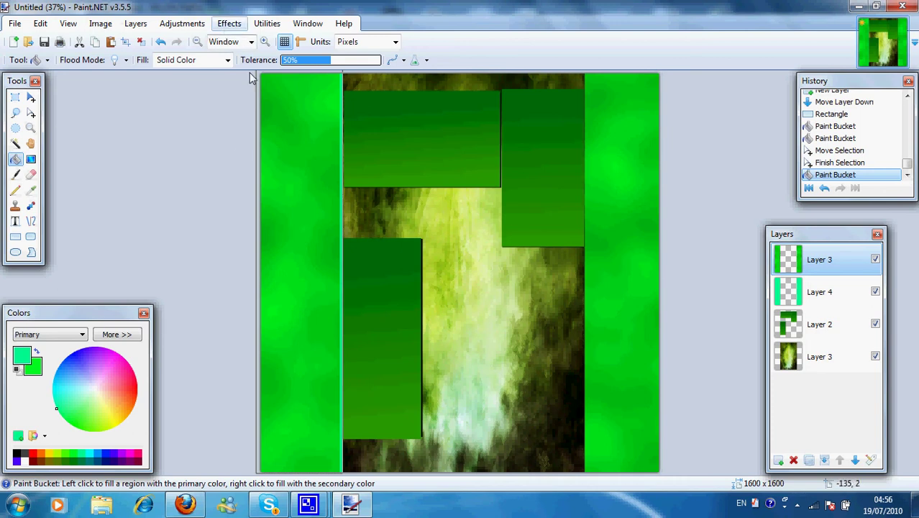
click(229, 23)
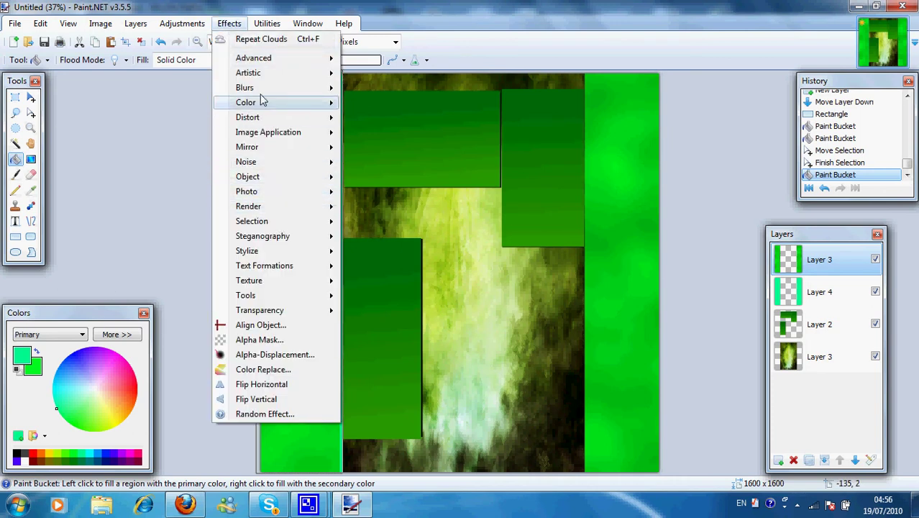
mouse_move(252, 87)
click(400, 191)
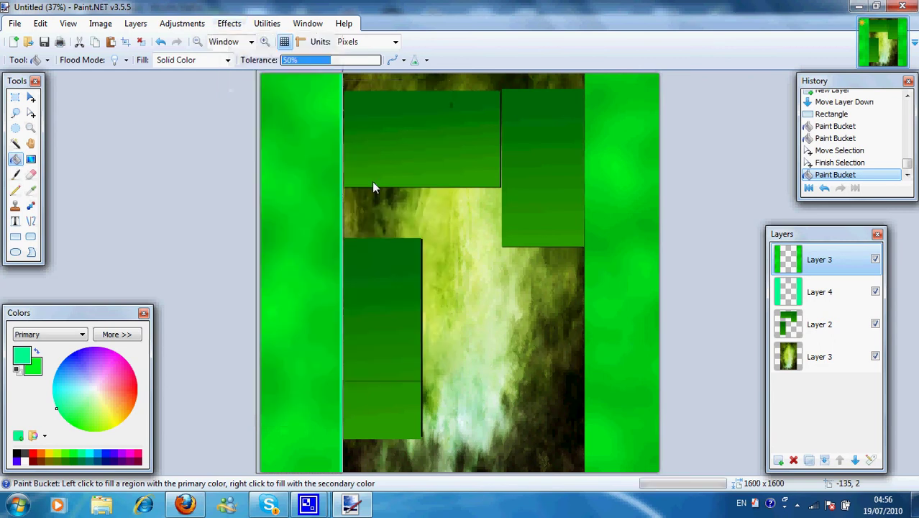
drag(360, 246, 426, 245)
double_click(538, 241)
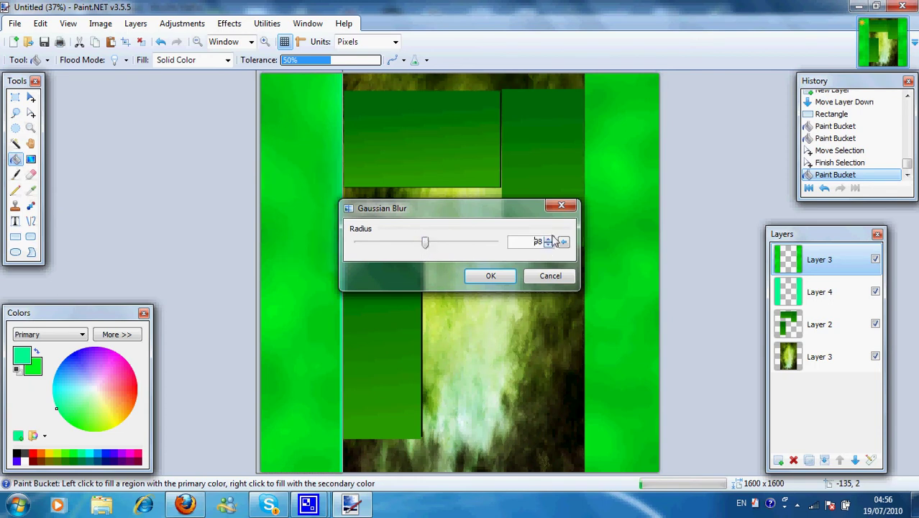
click(548, 238)
click(548, 238)
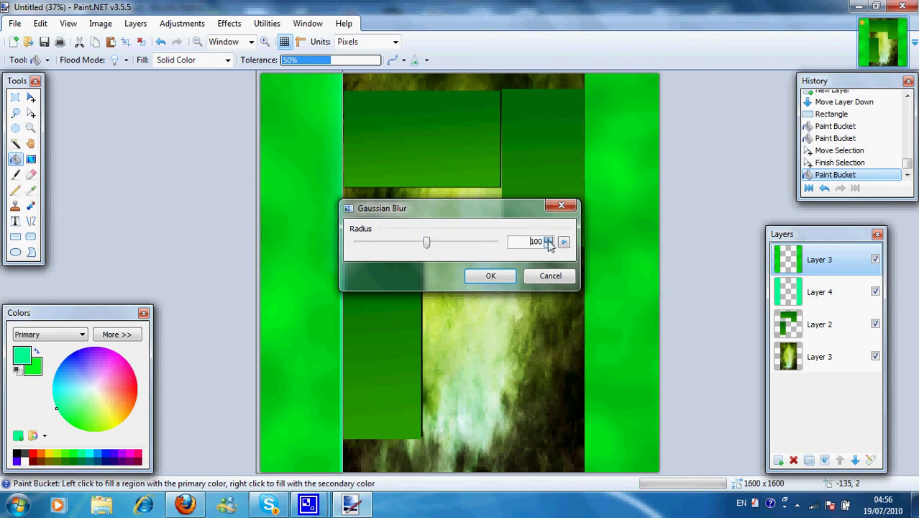
click(503, 278)
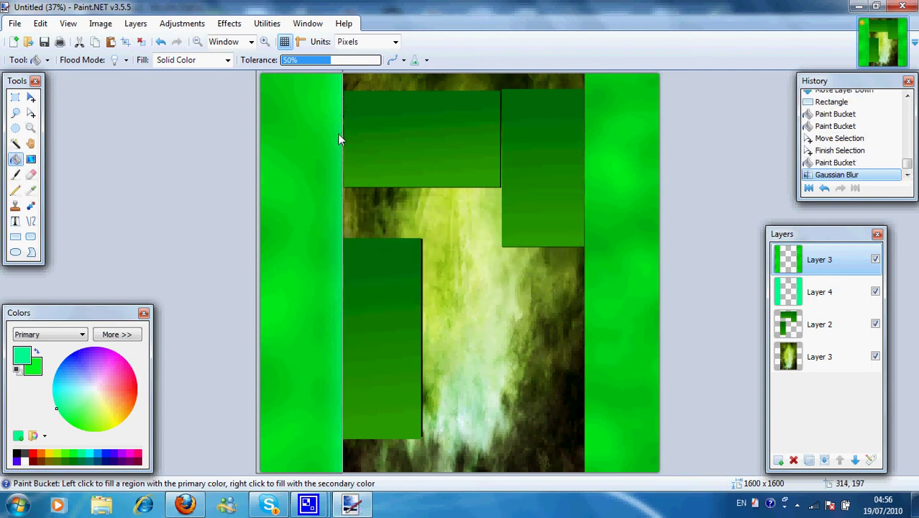
Move the selection to the right side bar and blur it at radius 100.
click(31, 113)
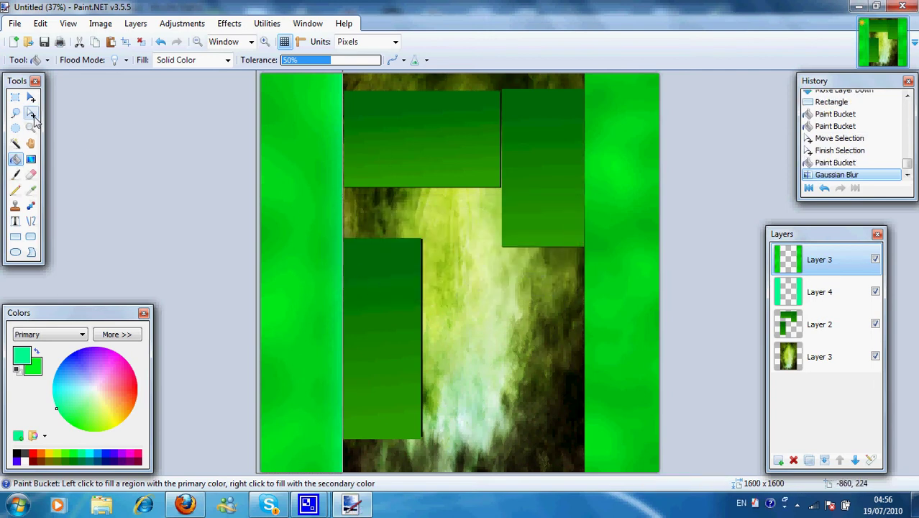
mouse_move(315, 219)
mouse_down()
mouse_move(650, 231)
mouse_move(645, 220)
mouse_up()
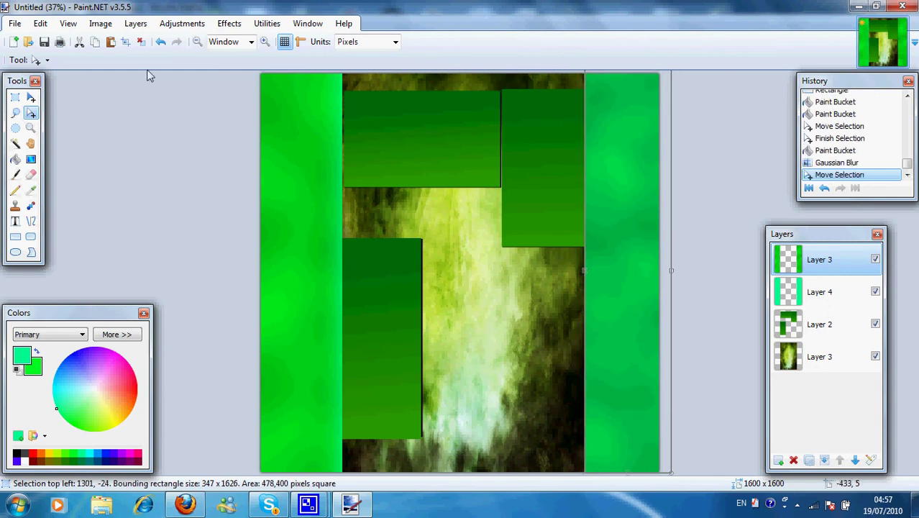
click(235, 26)
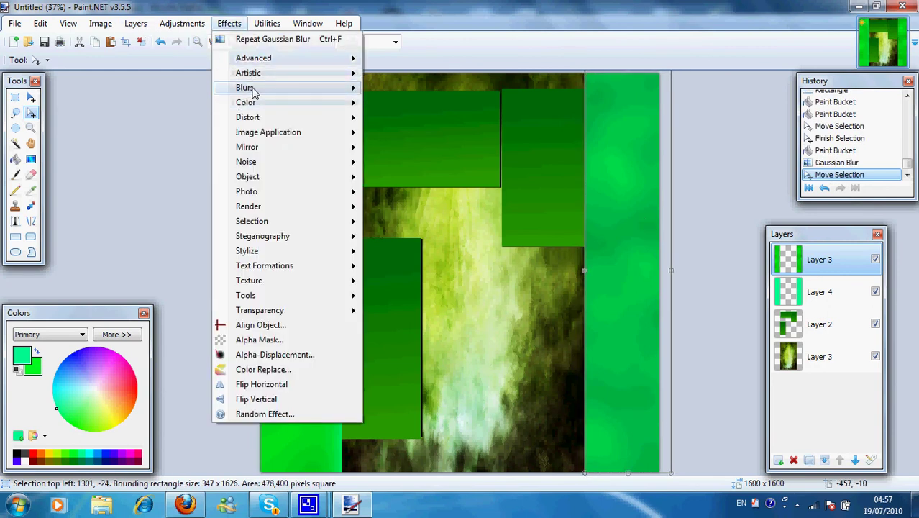
mouse_move(252, 87)
click(408, 183)
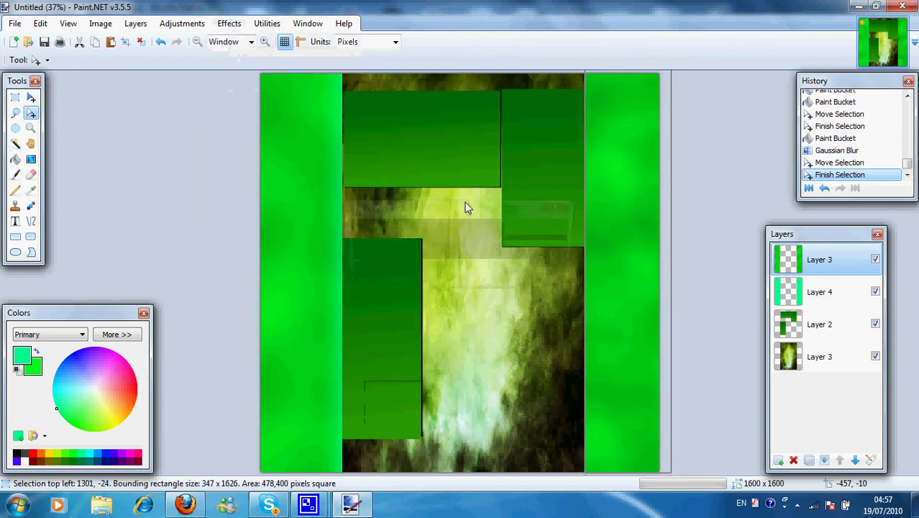
click(506, 277)
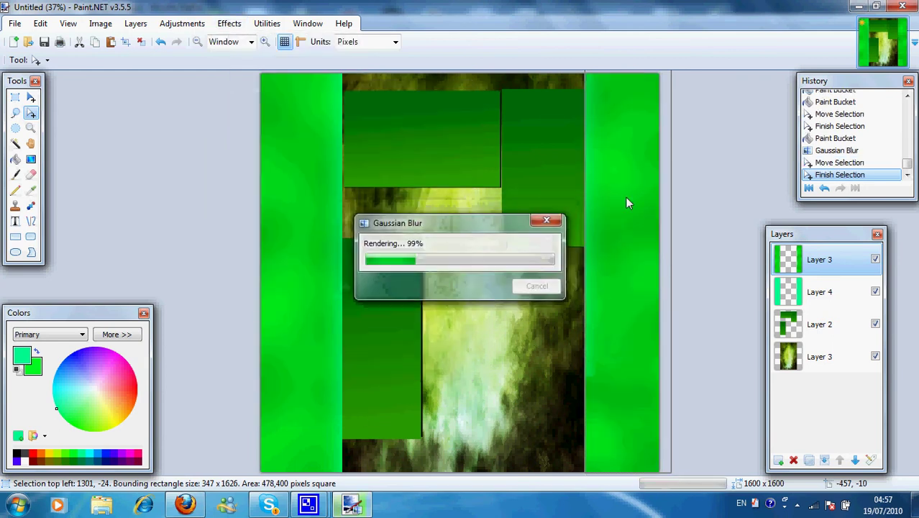
Add a new layer and copy the green guitar image from the web browser.
click(778, 460)
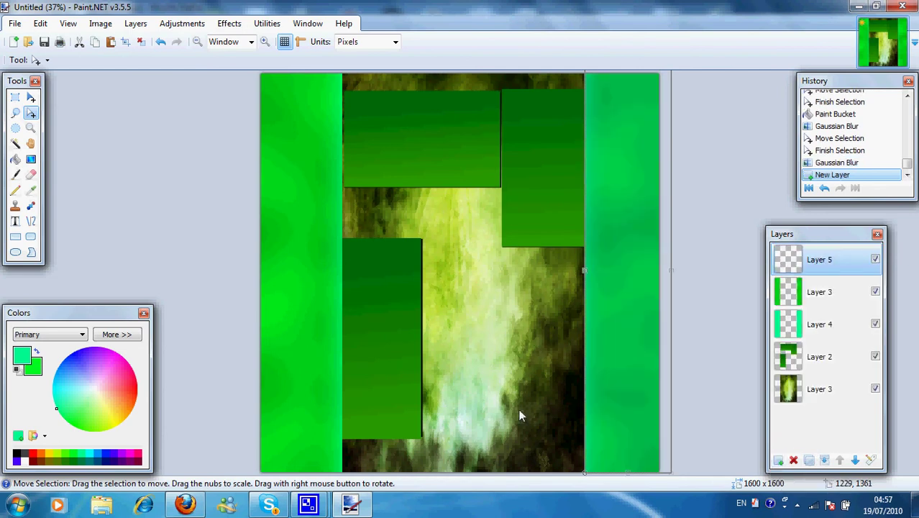
click(184, 506)
click(358, 79)
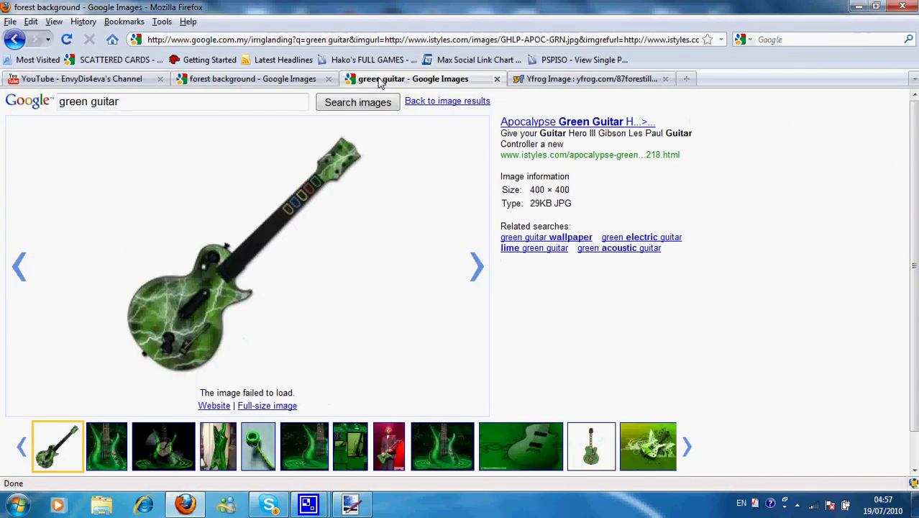
right_click(276, 216)
click(316, 236)
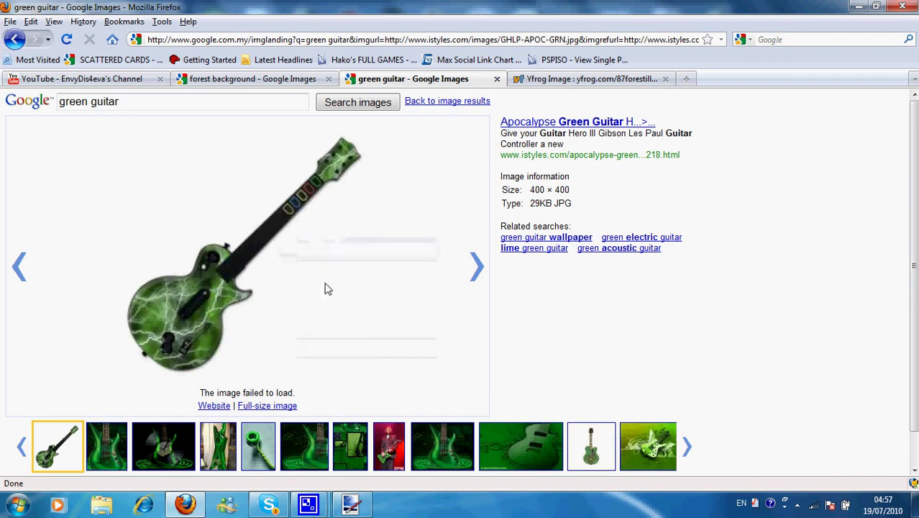
click(352, 504)
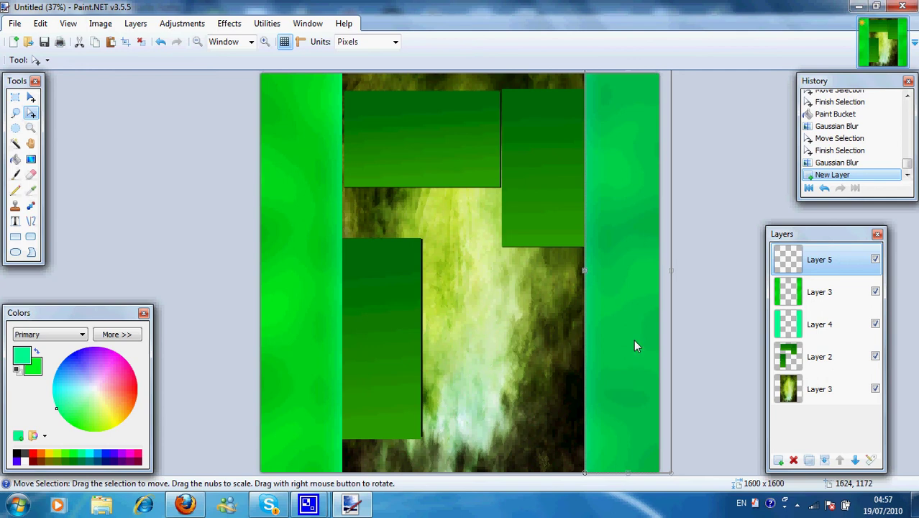
Paste the guitar onto the canvas, enlarge it and position it lower on the background.
drag(583, 271, 233, 272)
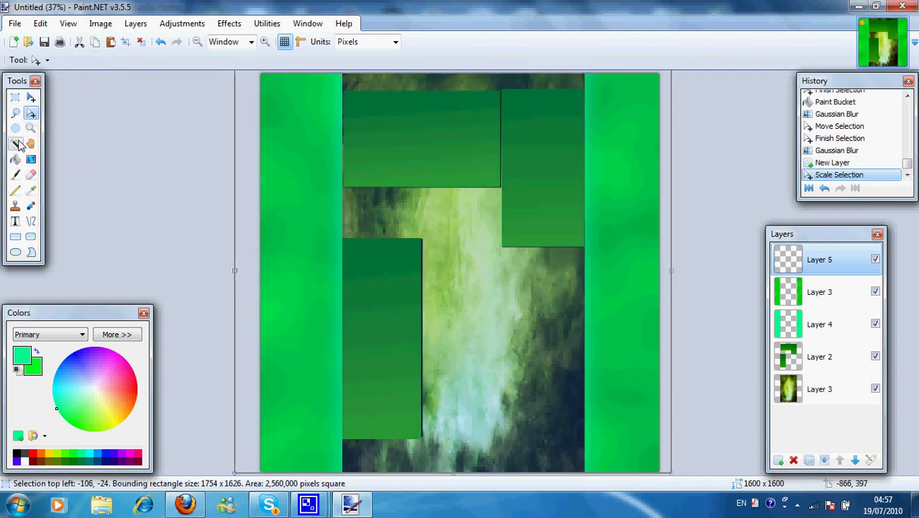
click(31, 98)
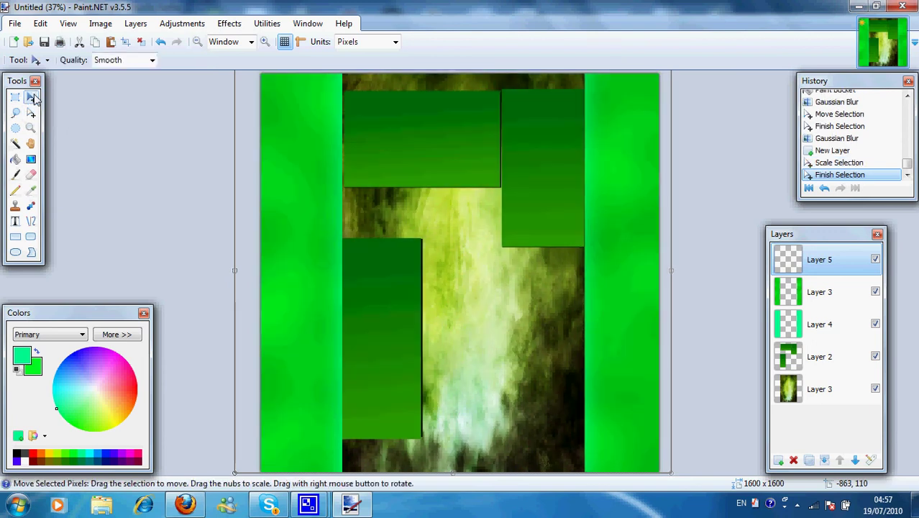
key(ctrl+v)
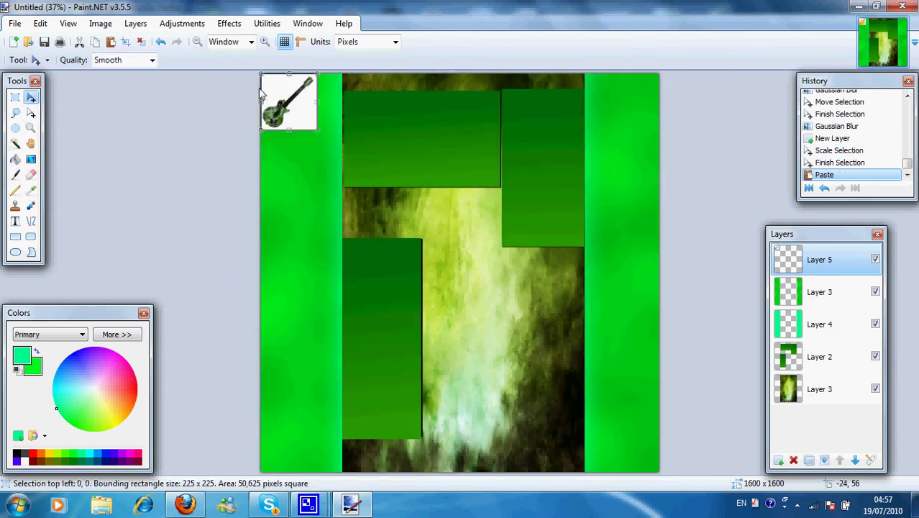
drag(300, 130, 572, 396)
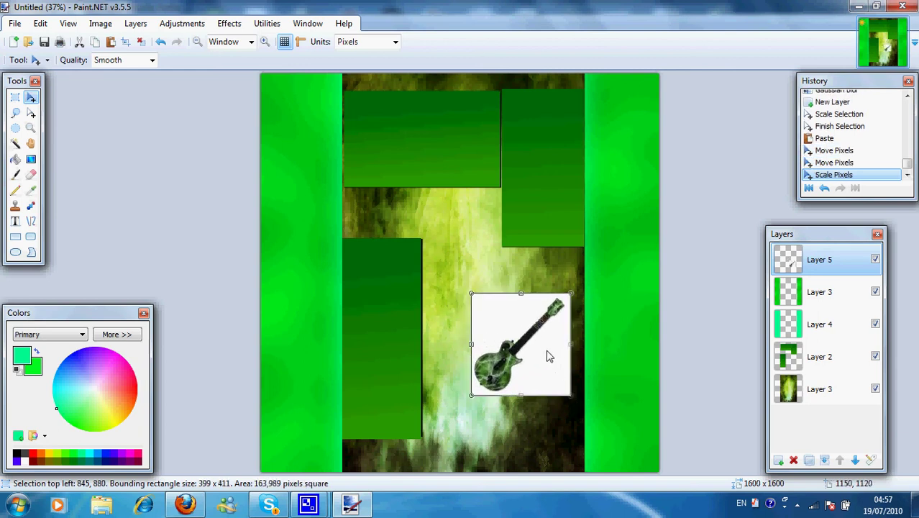
drag(476, 297, 457, 272)
drag(507, 327, 509, 351)
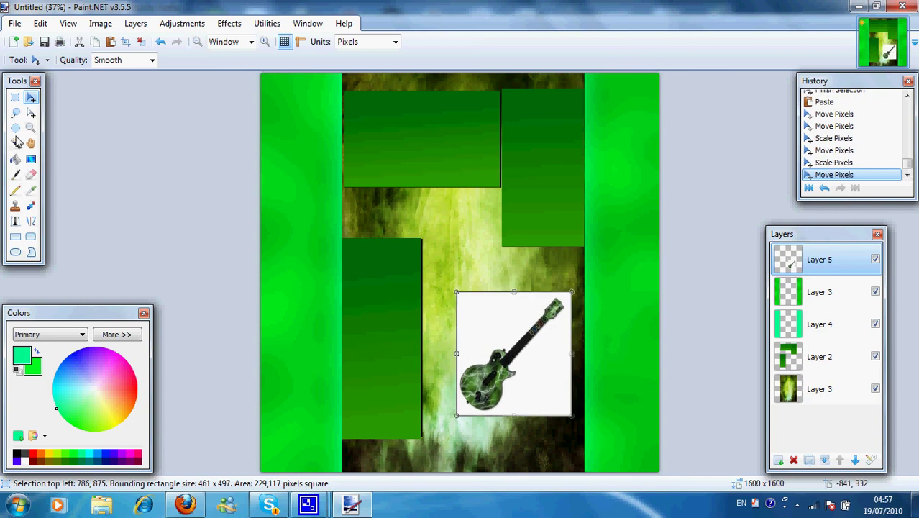
Erase the guitar's light background with the Magic Wand and add a new layer.
click(15, 143)
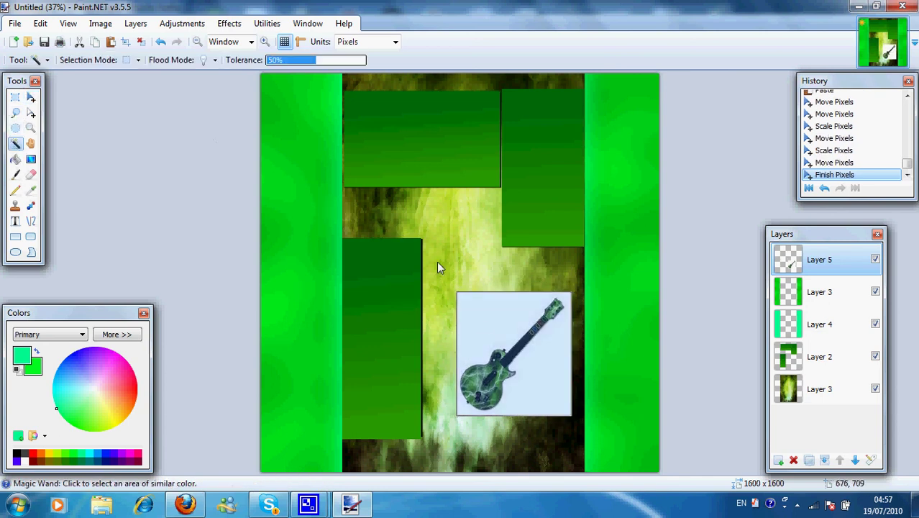
click(481, 324)
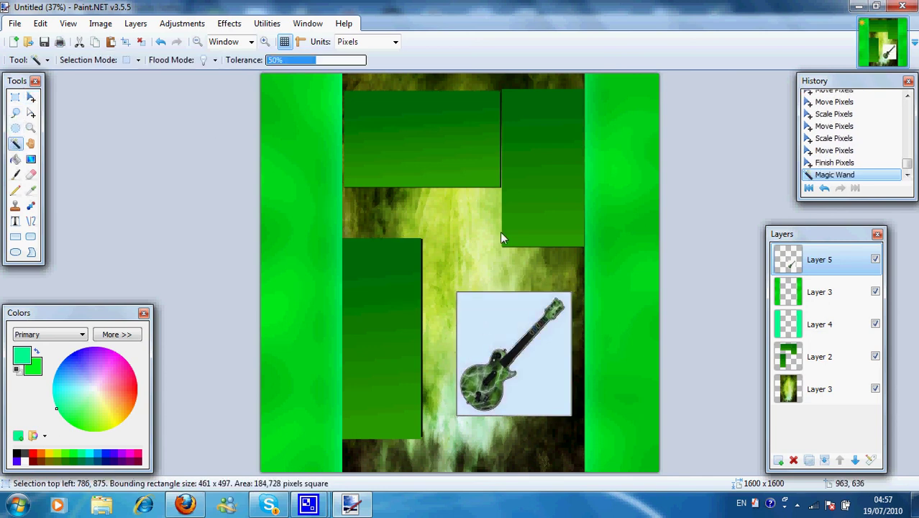
key(Delete)
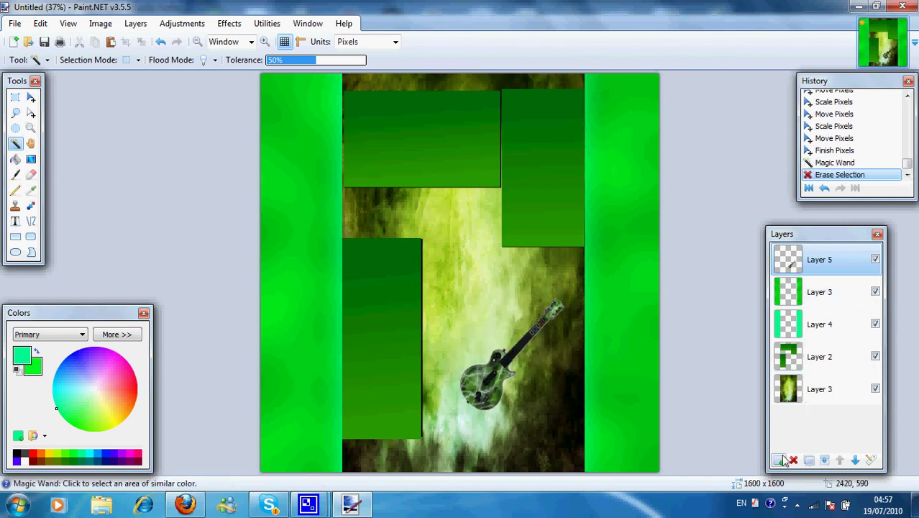
key(ctrl+shift+n)
Type the channel name in black 48-point BIRTH OF A HERO text in the top-left box.
click(15, 221)
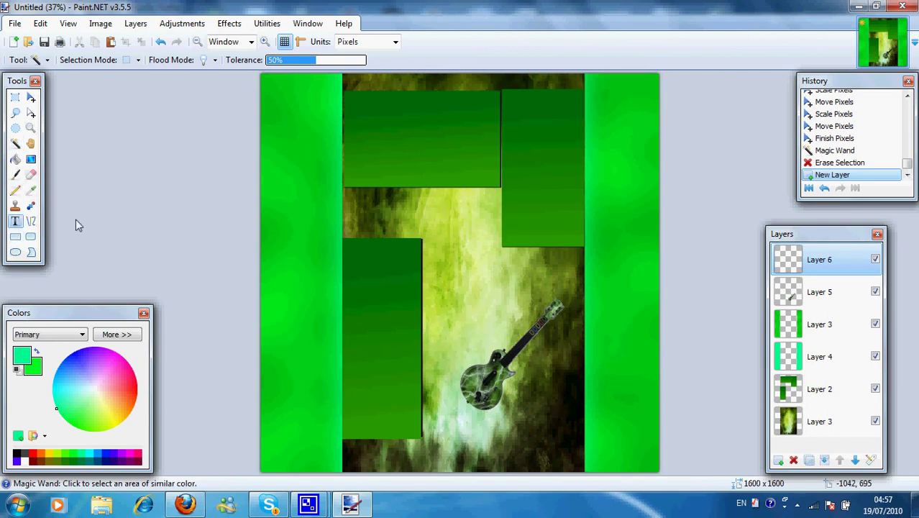
click(512, 195)
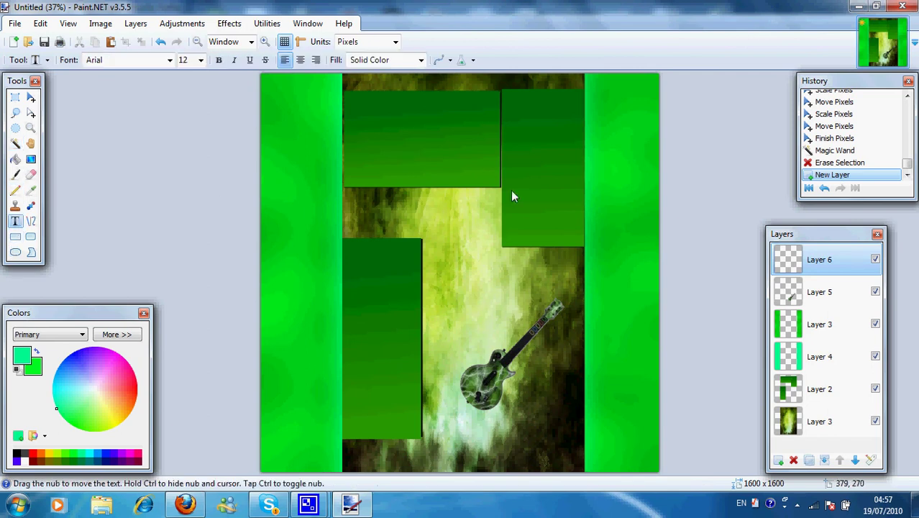
click(361, 149)
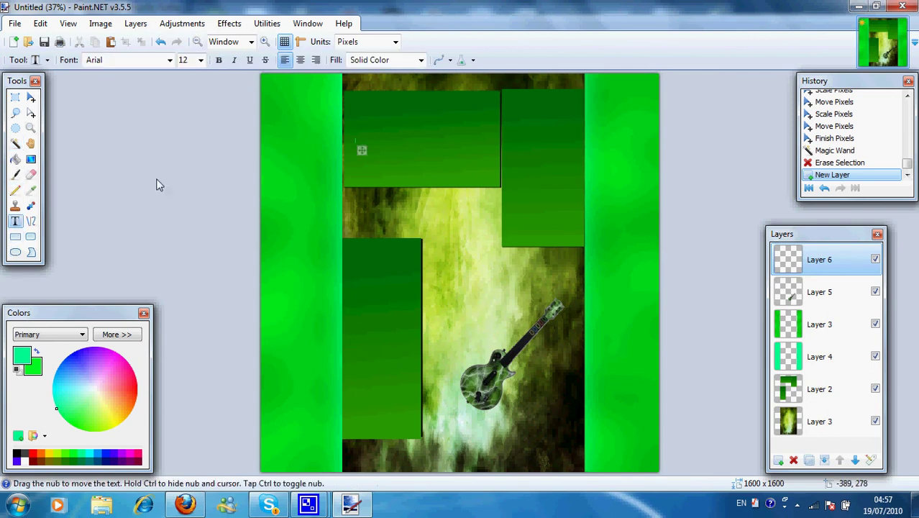
click(17, 456)
click(201, 60)
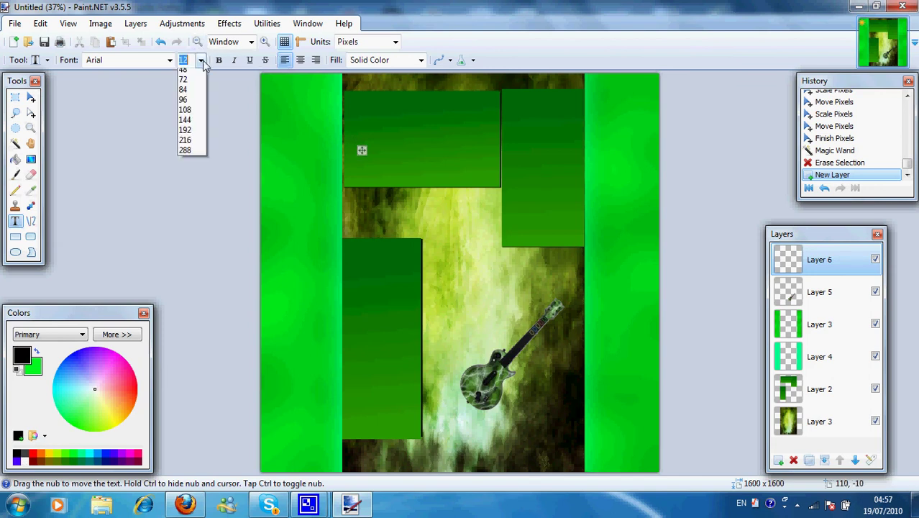
click(193, 212)
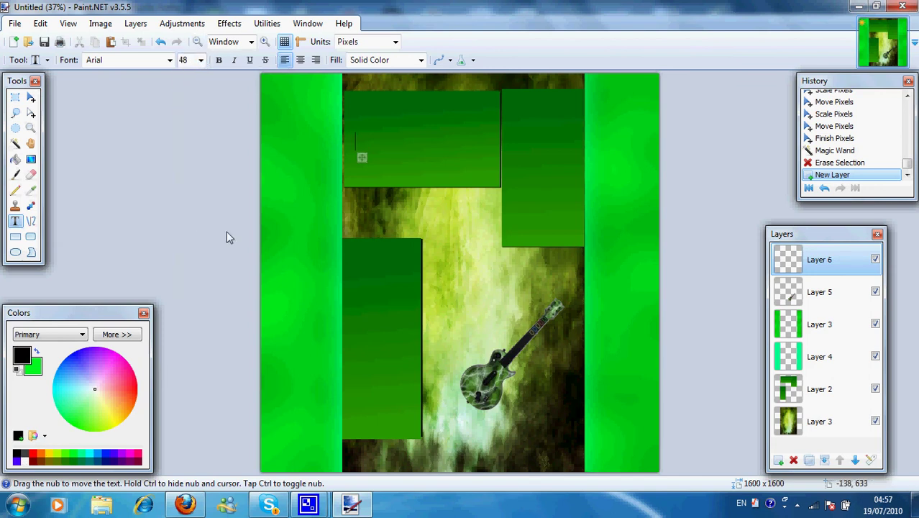
click(121, 60)
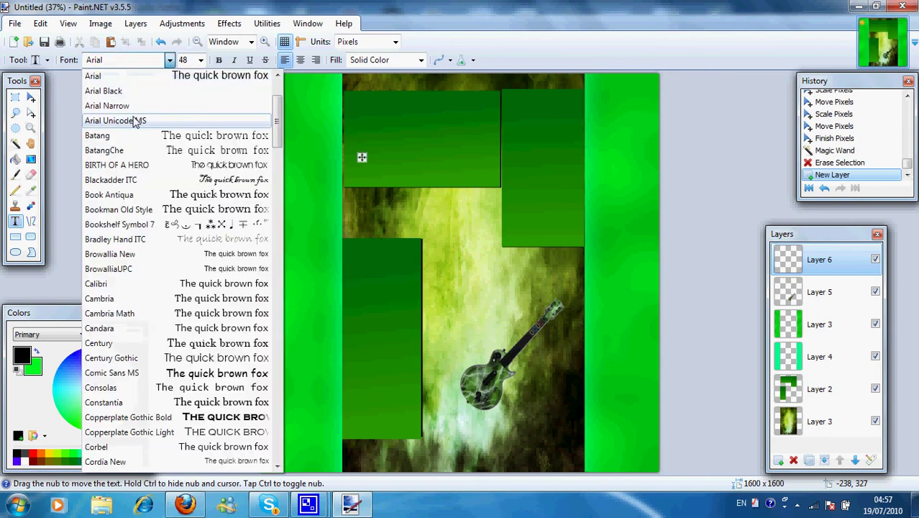
click(157, 167)
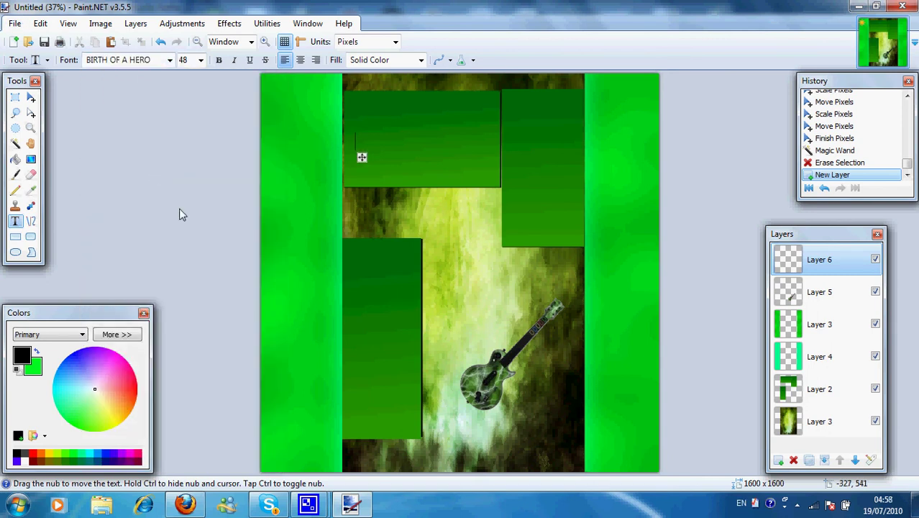
text(nvy)
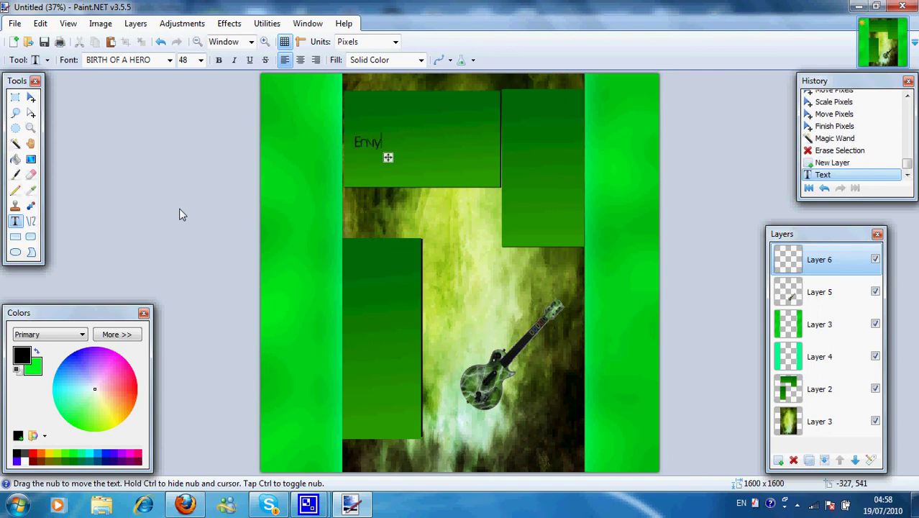
text(Dis4ena)
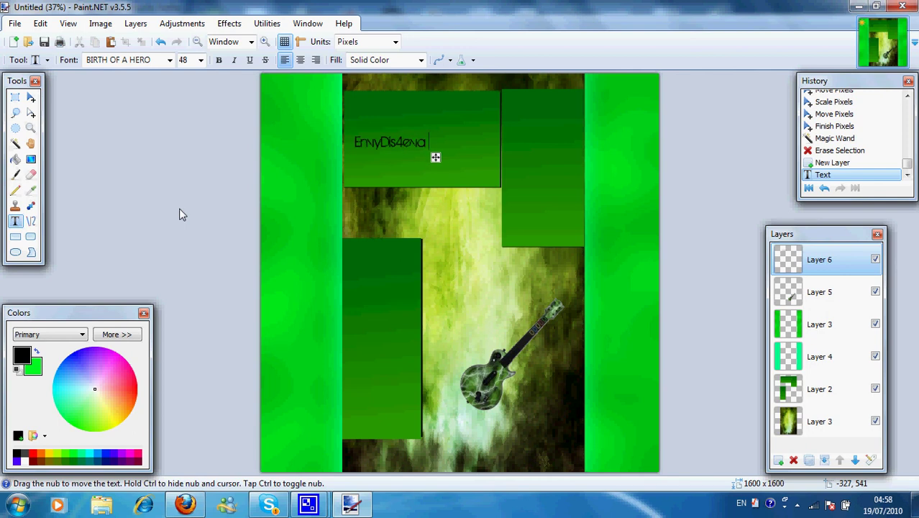
text( Produc)
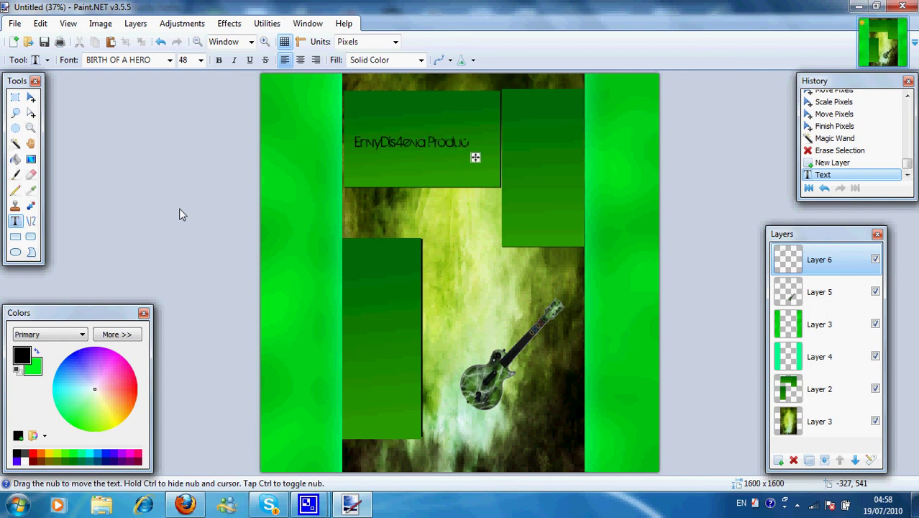
text(tions)
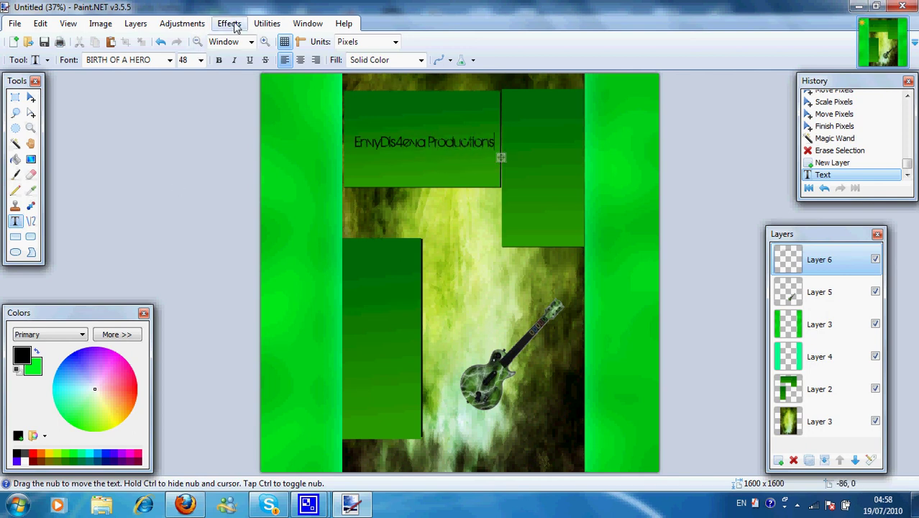
Rotate the text layer 90° with Layers > Rotate / Zoom.
click(218, 28)
click(135, 25)
click(135, 24)
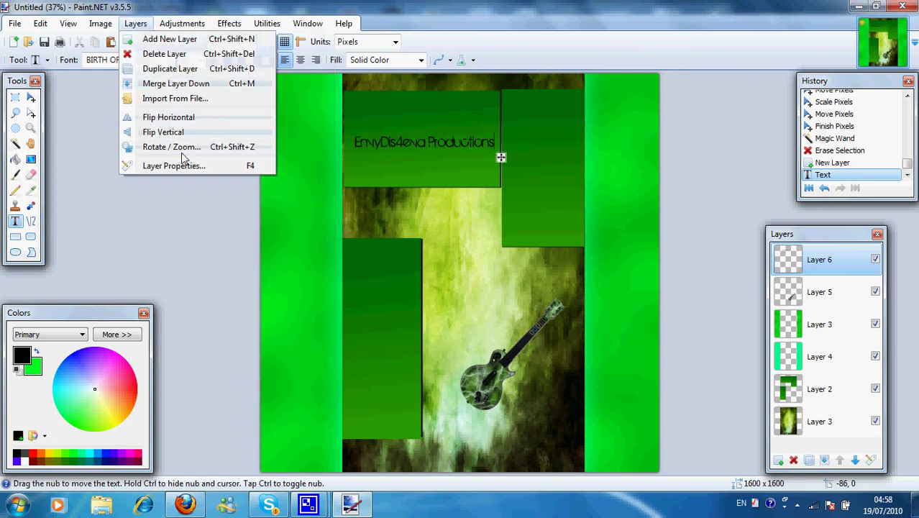
click(177, 147)
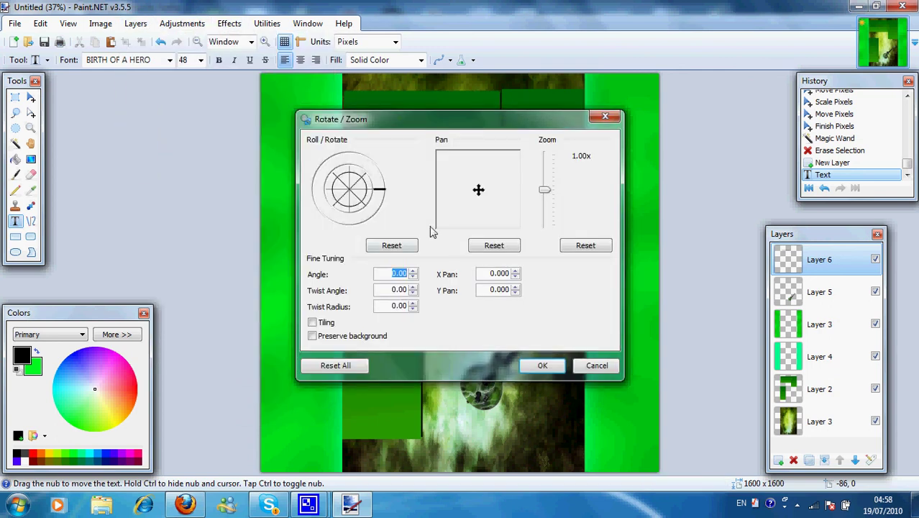
key(Return)
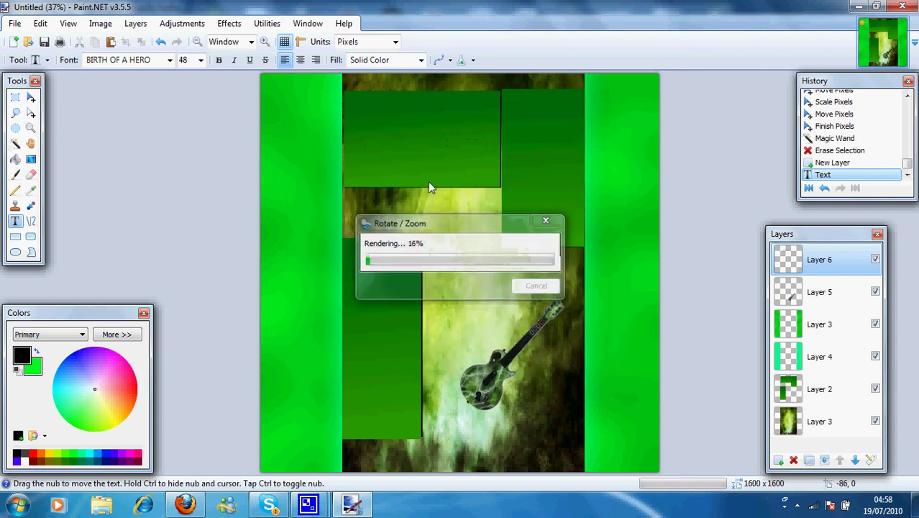
Select the whole text layer and drag the vertical text up near the canvas top.
click(32, 114)
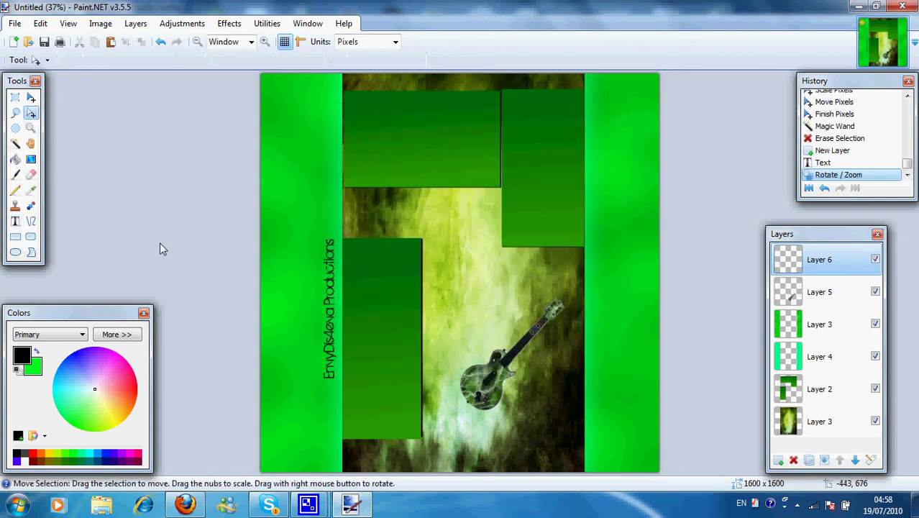
click(31, 97)
key(ctrl+a)
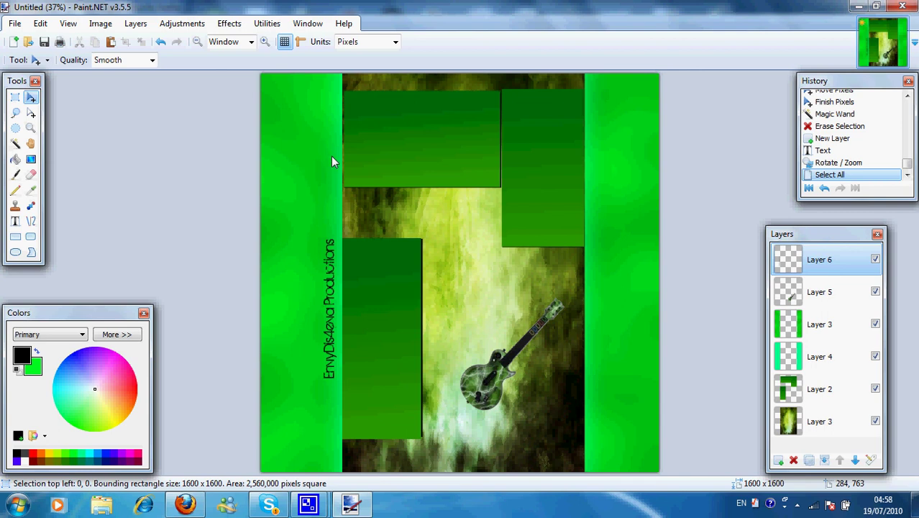
drag(330, 151, 330, 28)
drag(330, 213, 332, 201)
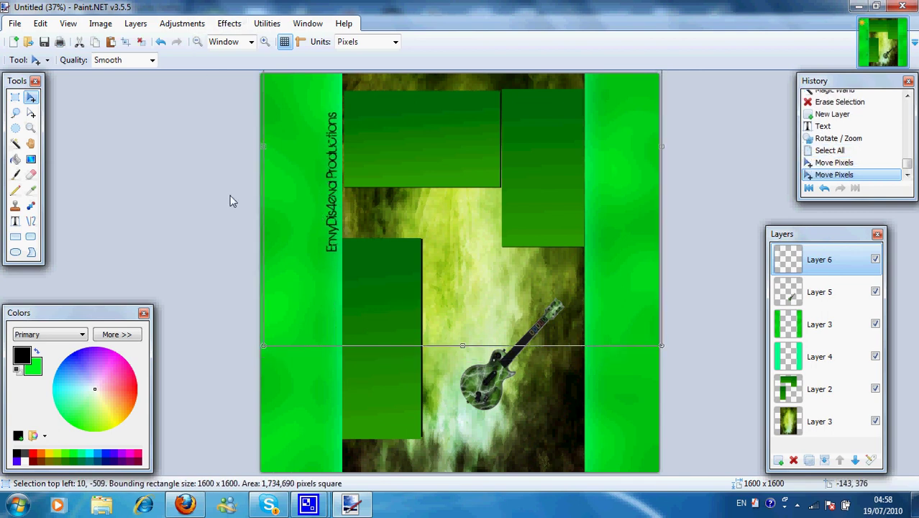
Save the image as JPEG, replacing the existing Untitled.jpg.
click(159, 198)
click(17, 25)
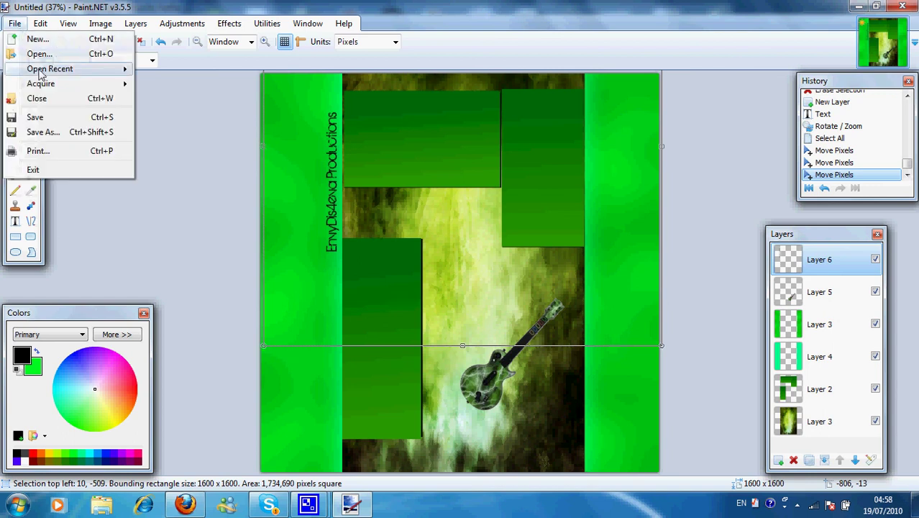
click(60, 133)
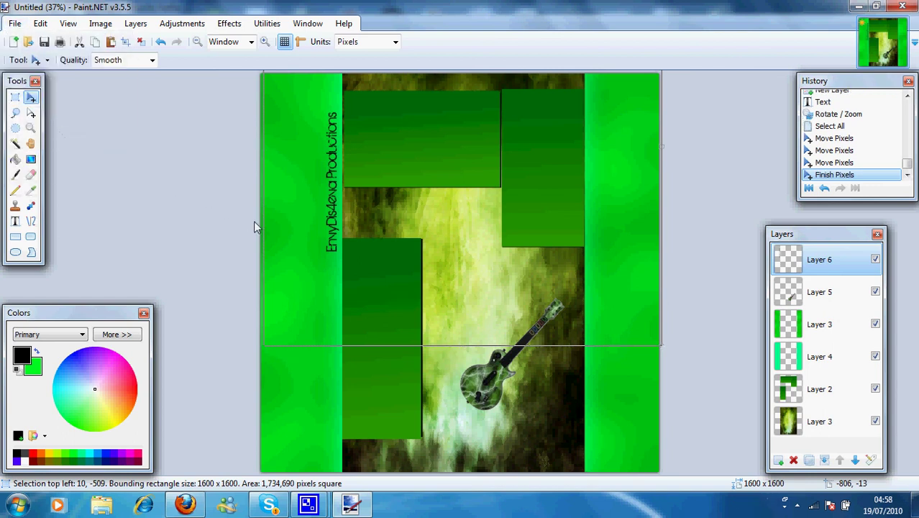
click(252, 286)
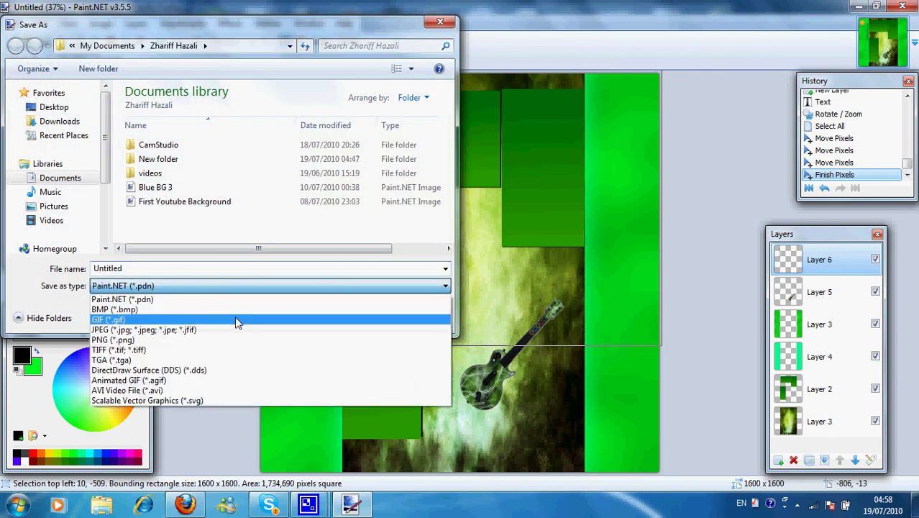
click(241, 328)
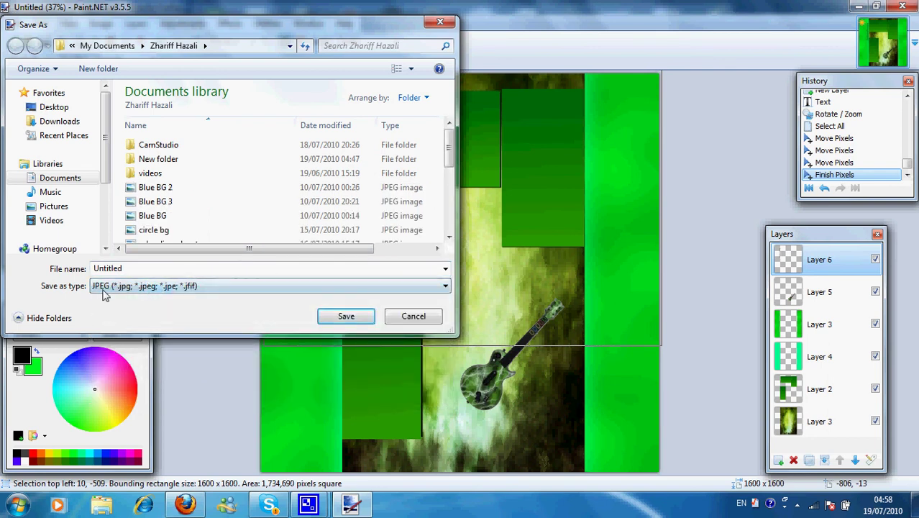
click(363, 316)
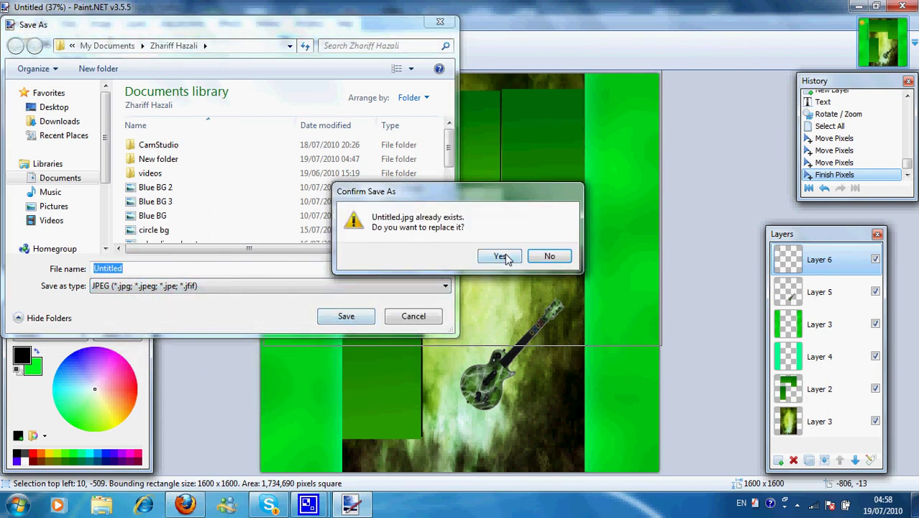
click(502, 257)
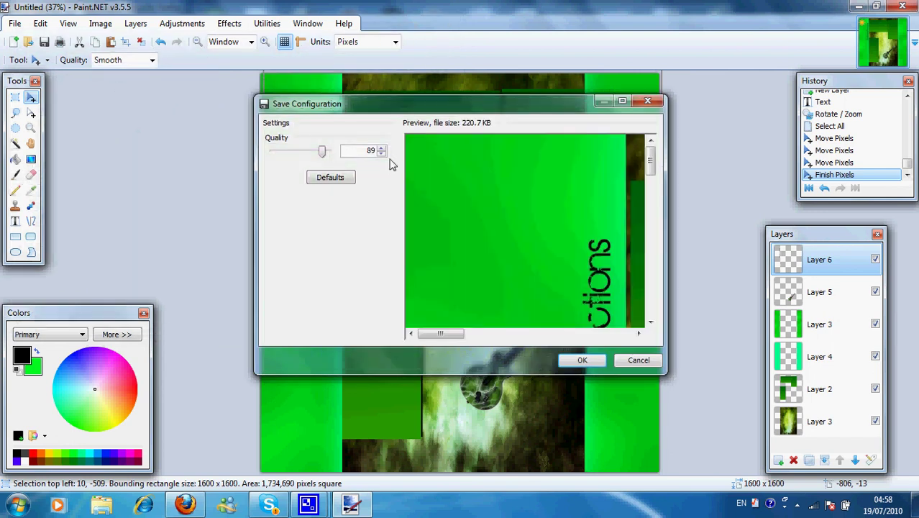
Set the JPEG quality to 91 and accept flattening the layers.
click(381, 149)
click(382, 154)
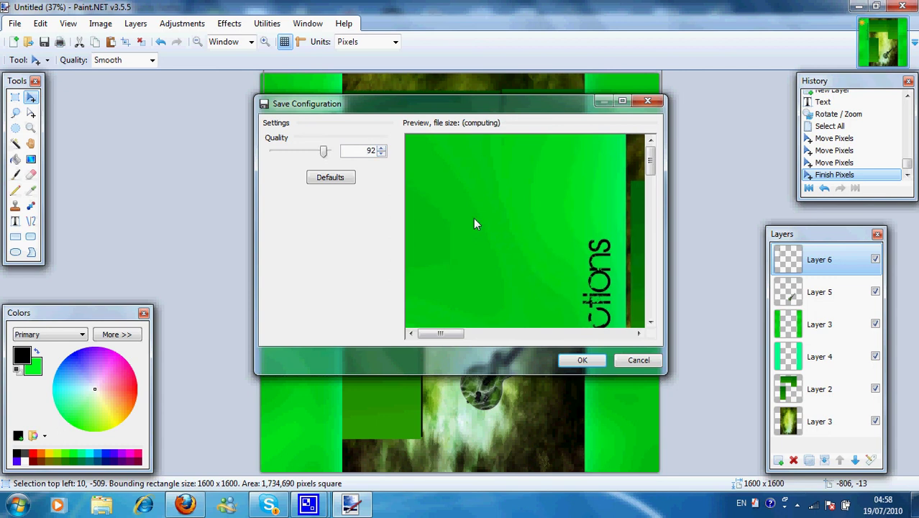
click(381, 154)
click(382, 150)
click(382, 154)
click(382, 154)
click(382, 147)
click(382, 148)
click(382, 154)
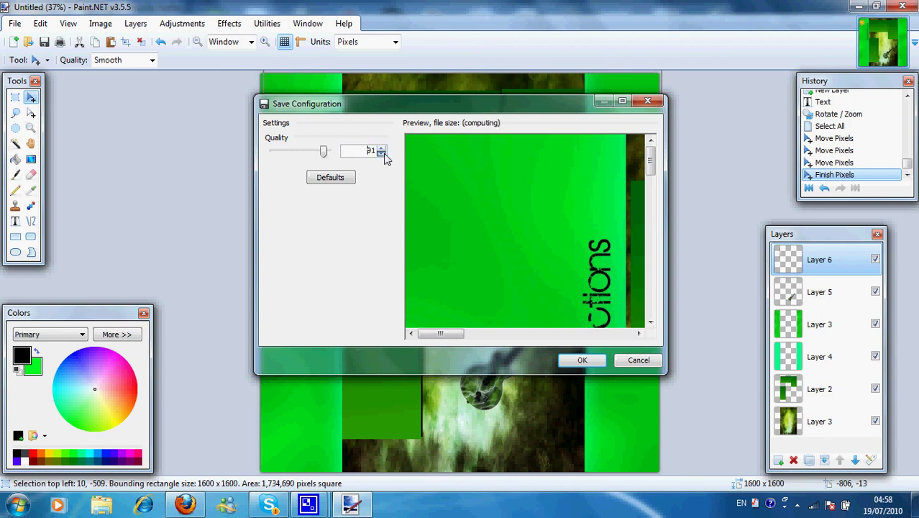
click(583, 359)
click(426, 244)
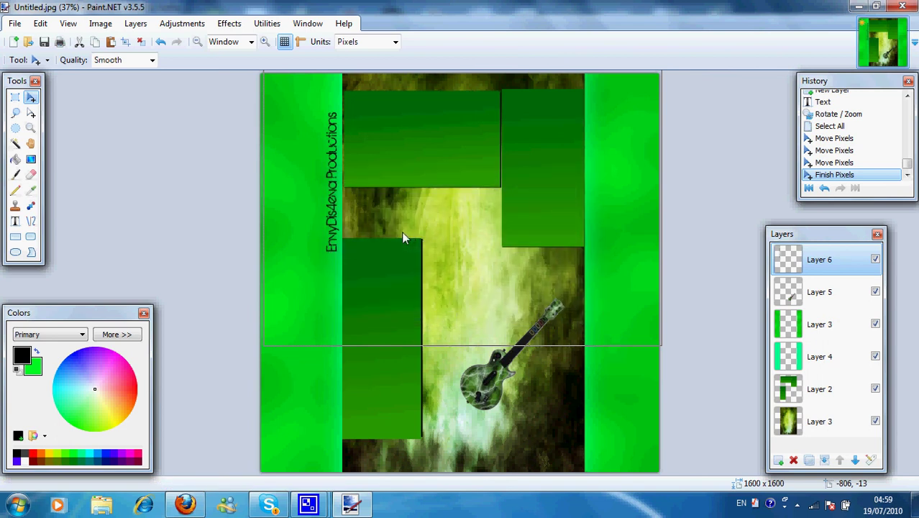
Scroll the YouTube channel page in Firefox to view the orange fire-themed background, then bring CamStudio forward.
click(185, 503)
click(81, 78)
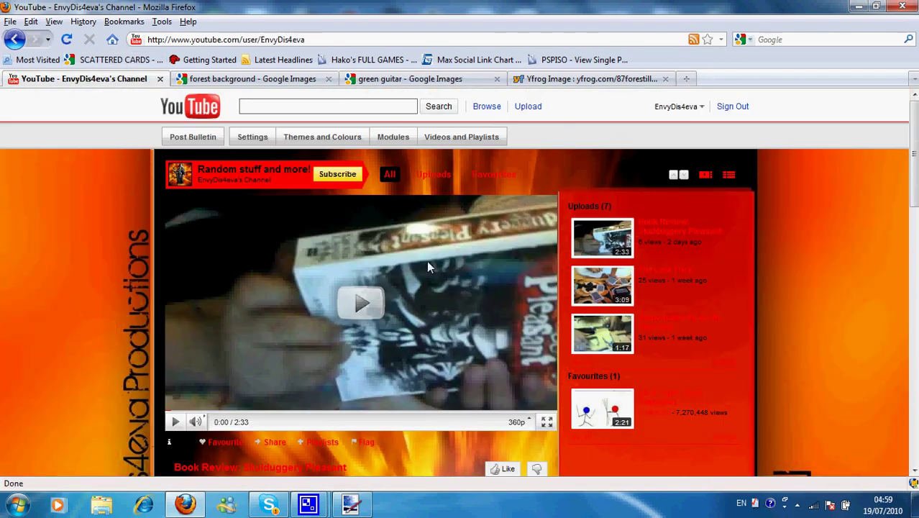
scroll(529, 324, down, 6)
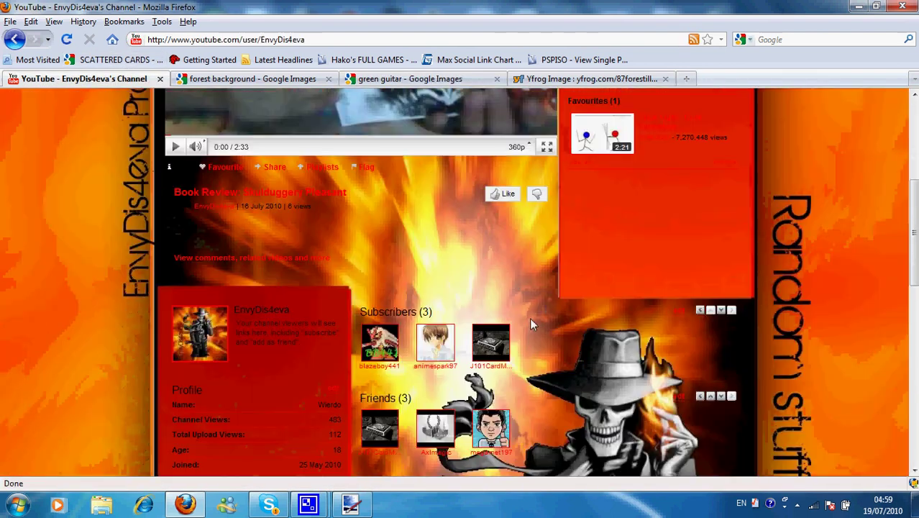
click(308, 504)
click(302, 417)
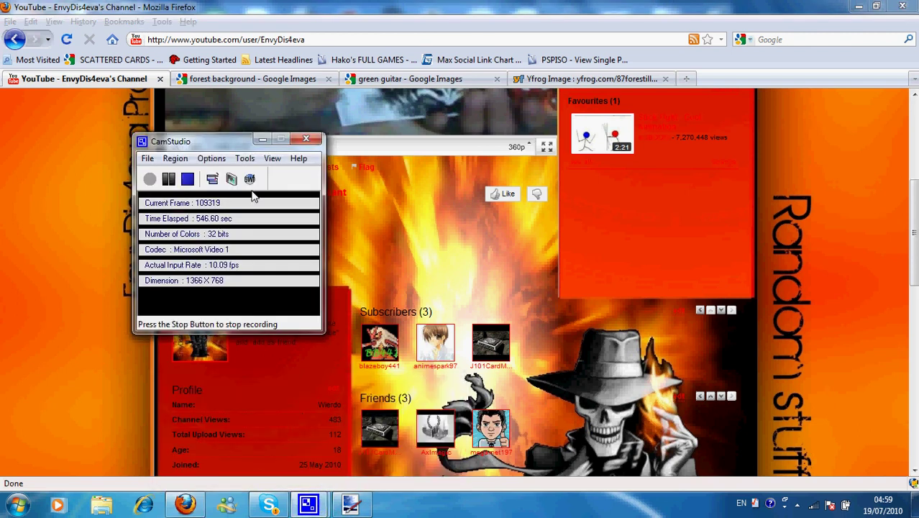